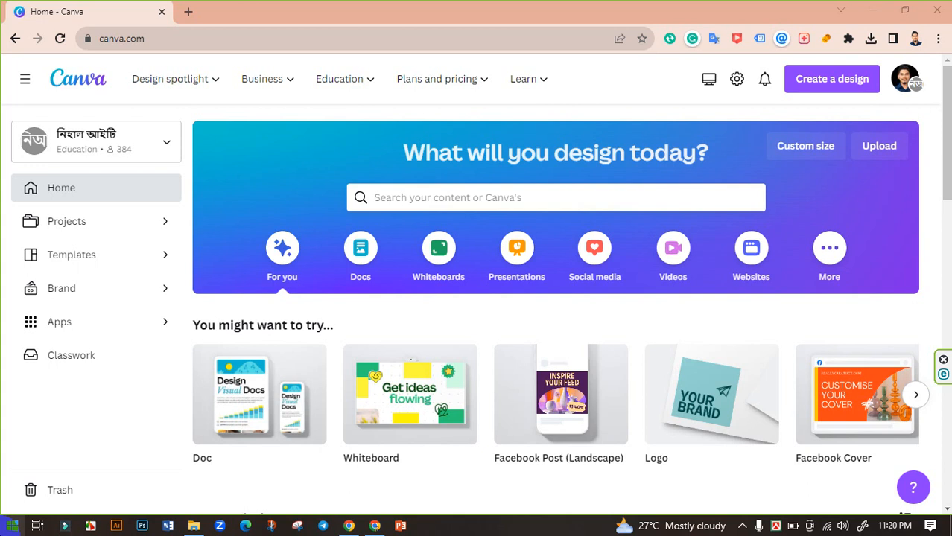
# Search the Canva templates for "Facebook post".
pyautogui.click(398, 197)
pyautogui.write('F')
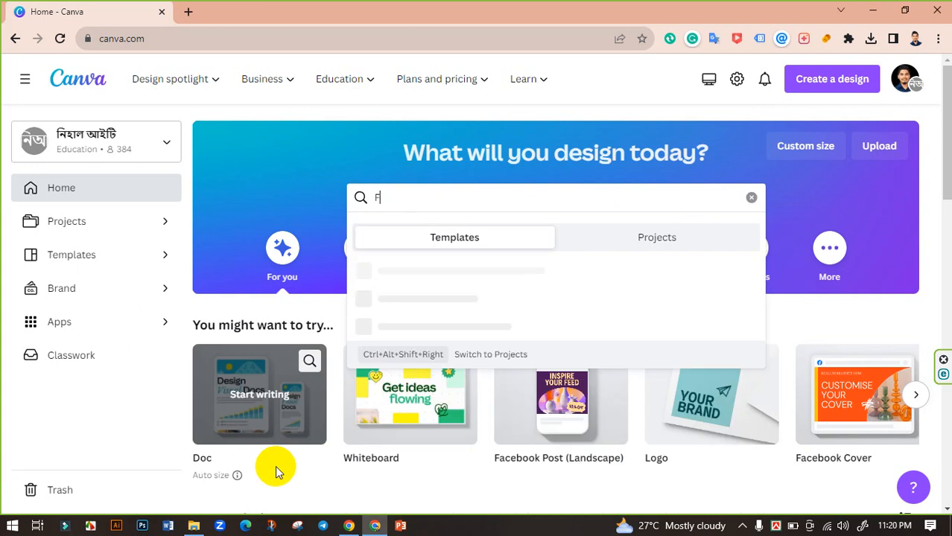
pyautogui.write('acebook')
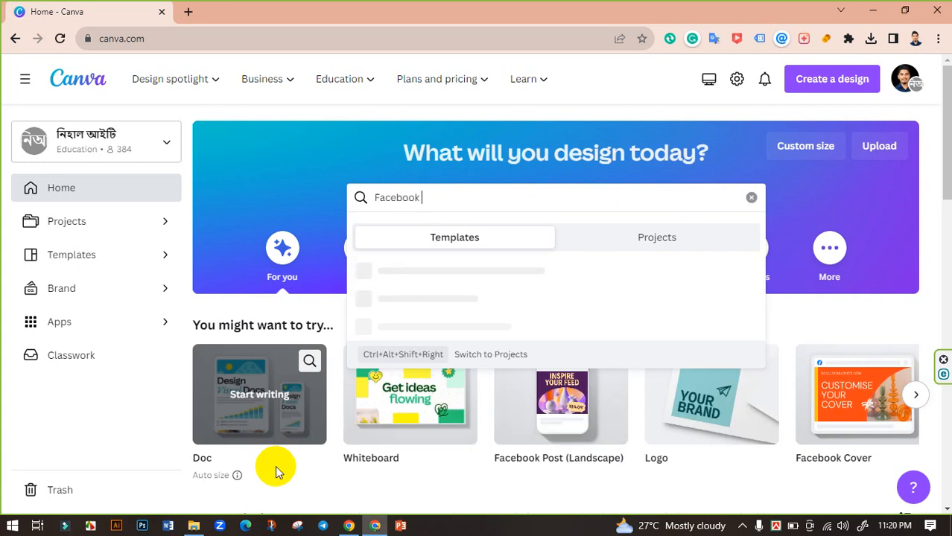
pyautogui.write(' post')
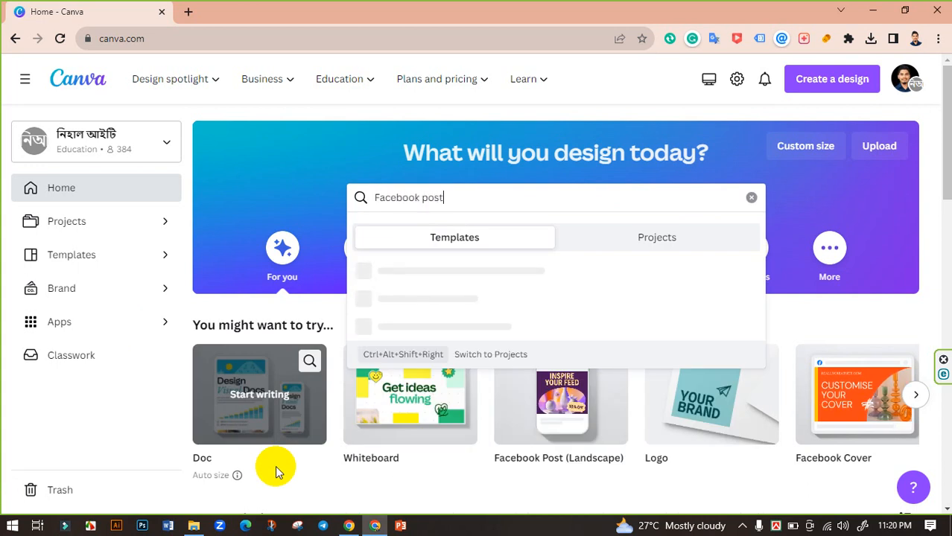
pyautogui.press('Return')
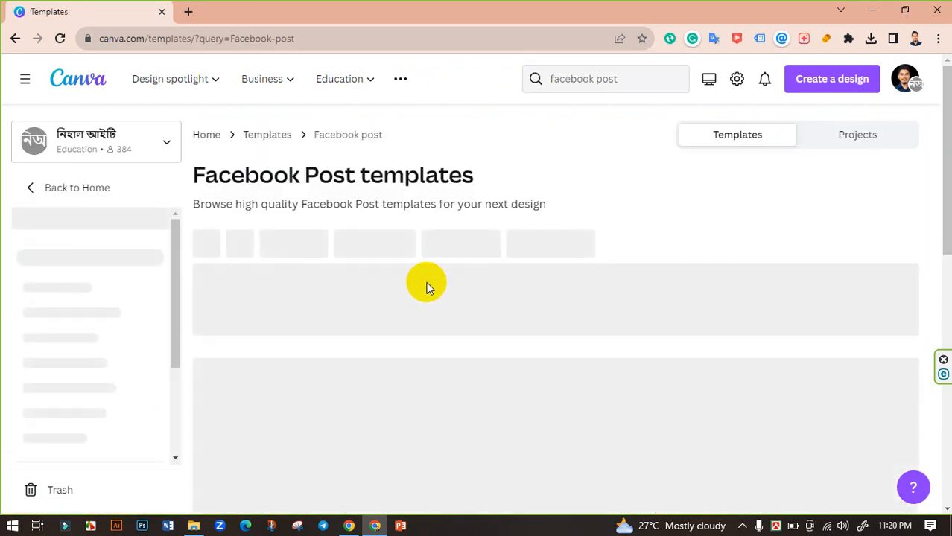
# Browse the Facebook Post template results for post design ideas.
pyautogui.scroll(-3, 644, 259)
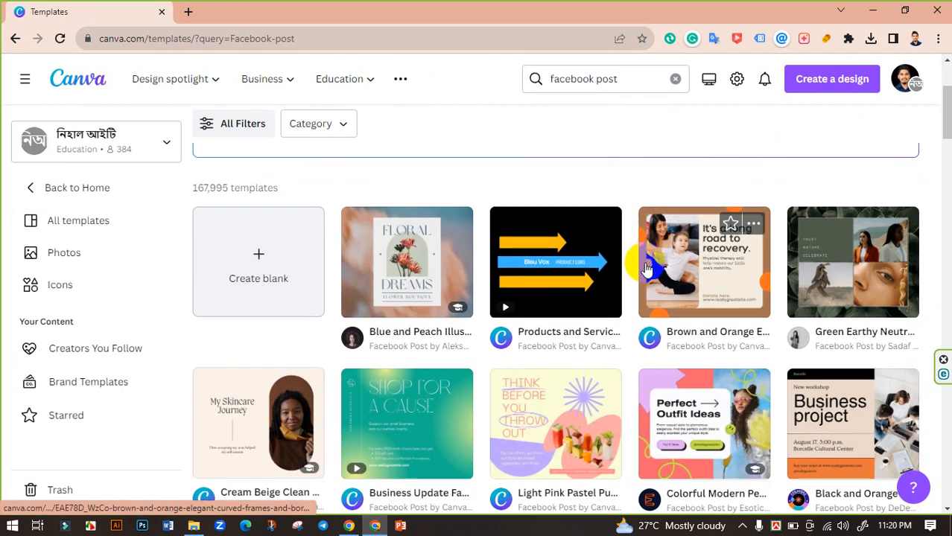
pyautogui.scroll(-7, 647, 270)
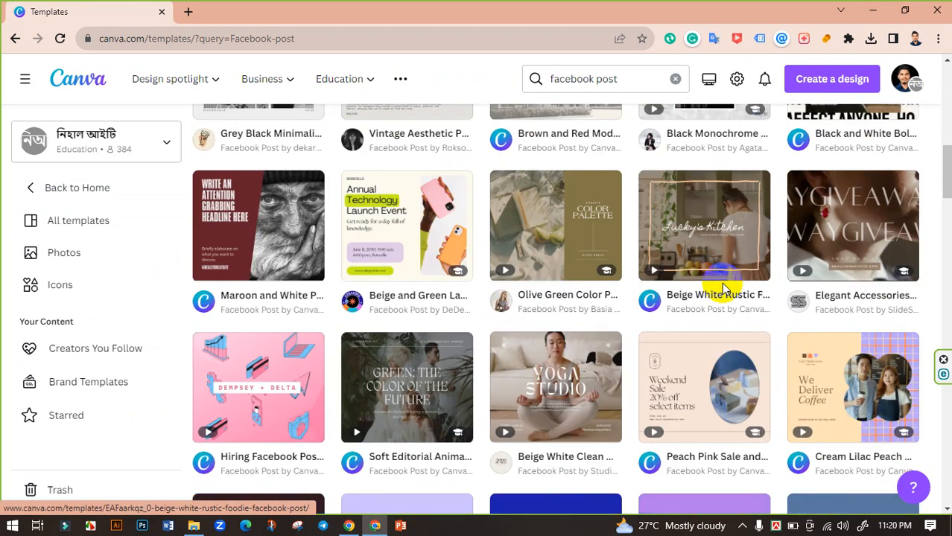
pyautogui.scroll(-7, 450, 298)
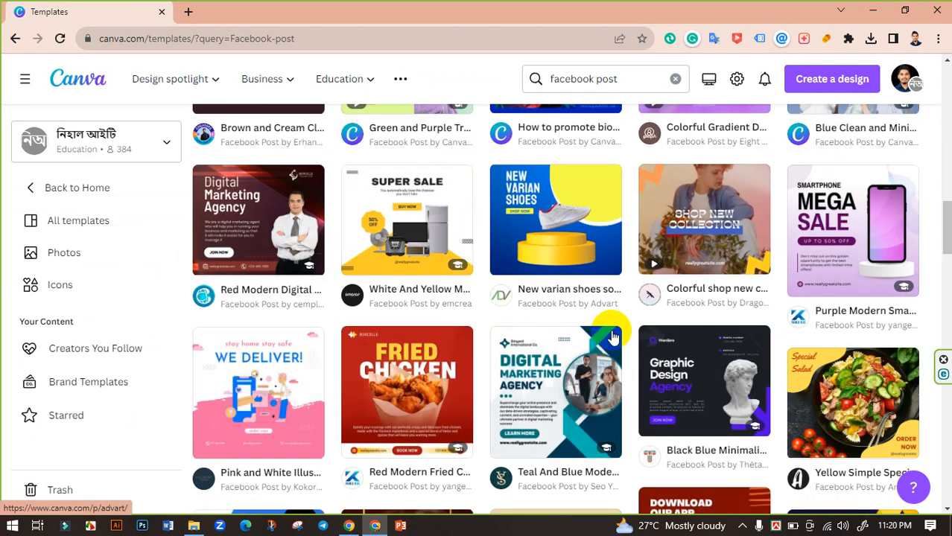
pyautogui.scroll(15, 611, 337)
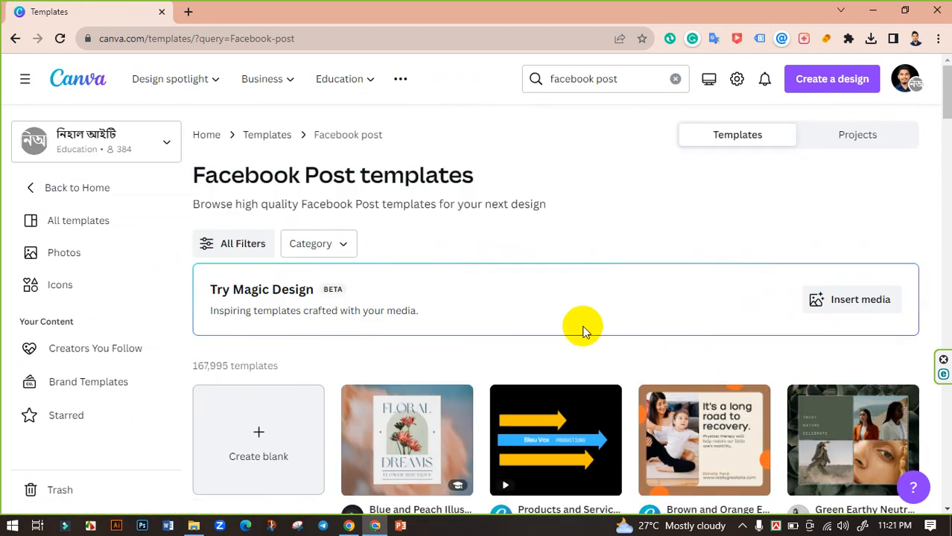
pyautogui.scroll(-11, 633, 323)
pyautogui.scroll(11, 634, 322)
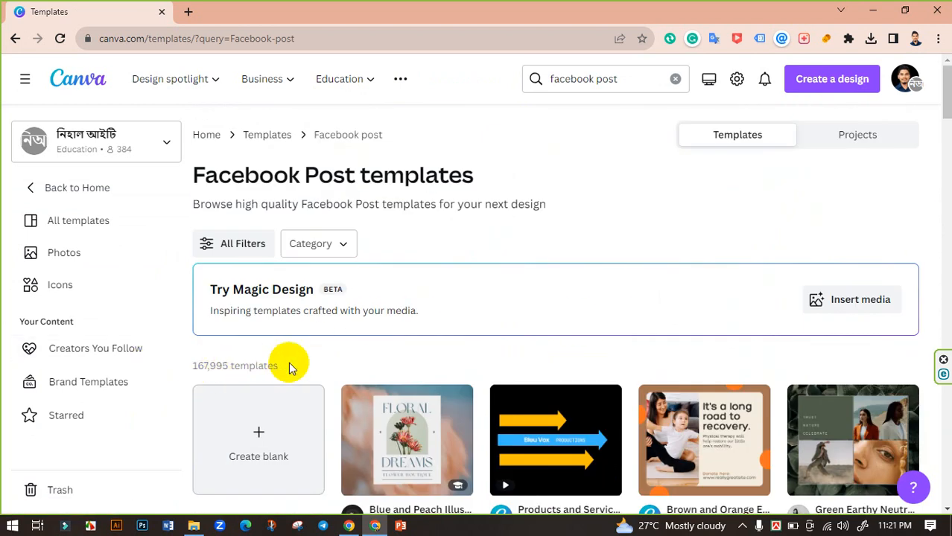
pyautogui.scroll(-10, 613, 382)
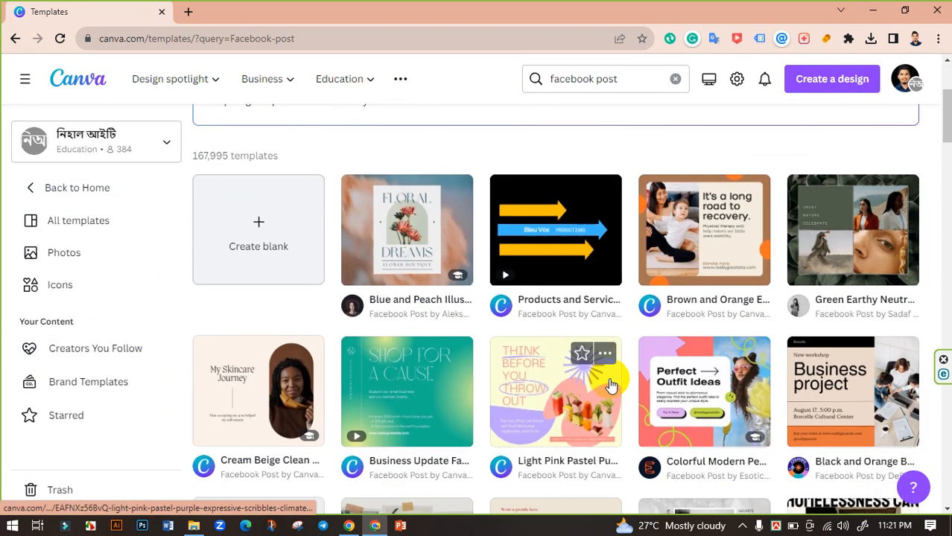
pyautogui.scroll(-2, 612, 382)
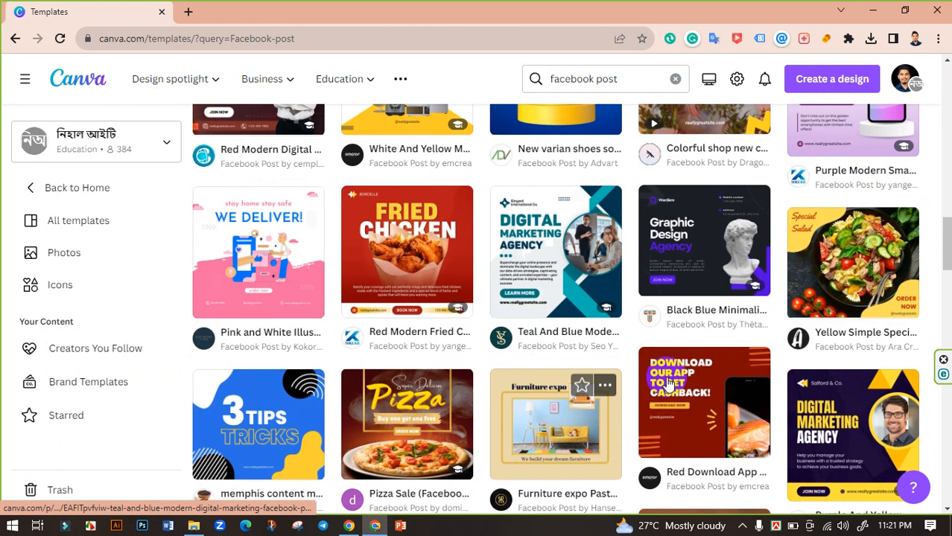
pyautogui.scroll(-2, 709, 384)
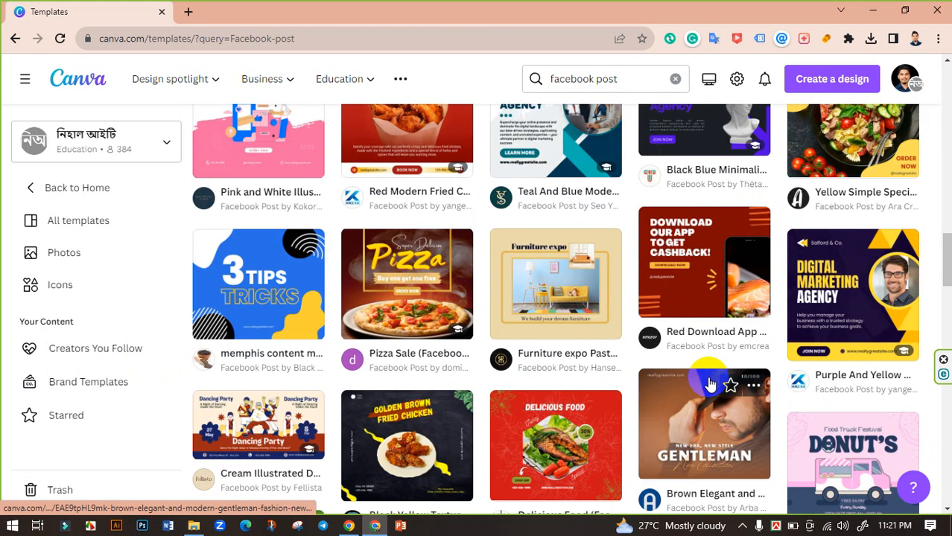
pyautogui.scroll(14, 709, 385)
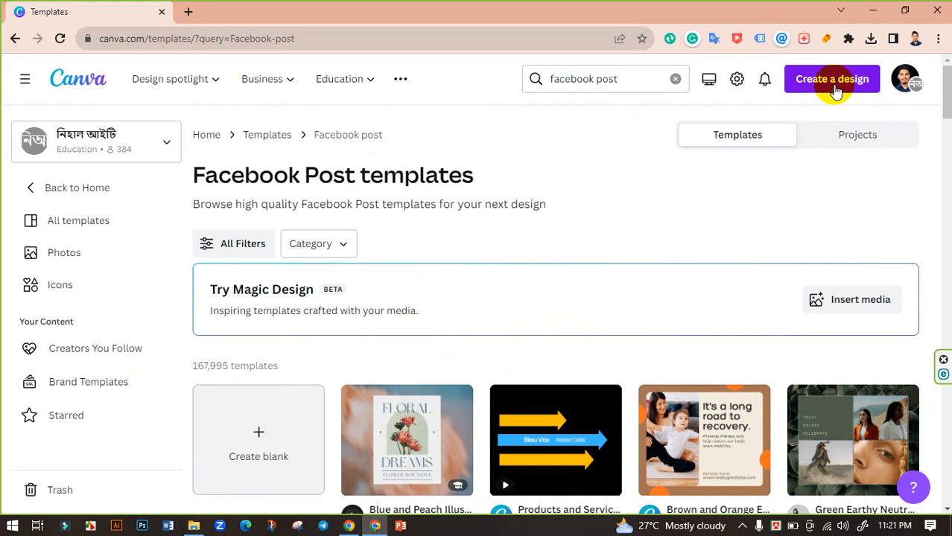
# Create a new blank design with a custom size of 1500 × 1500 px.
pyautogui.click(833, 87)
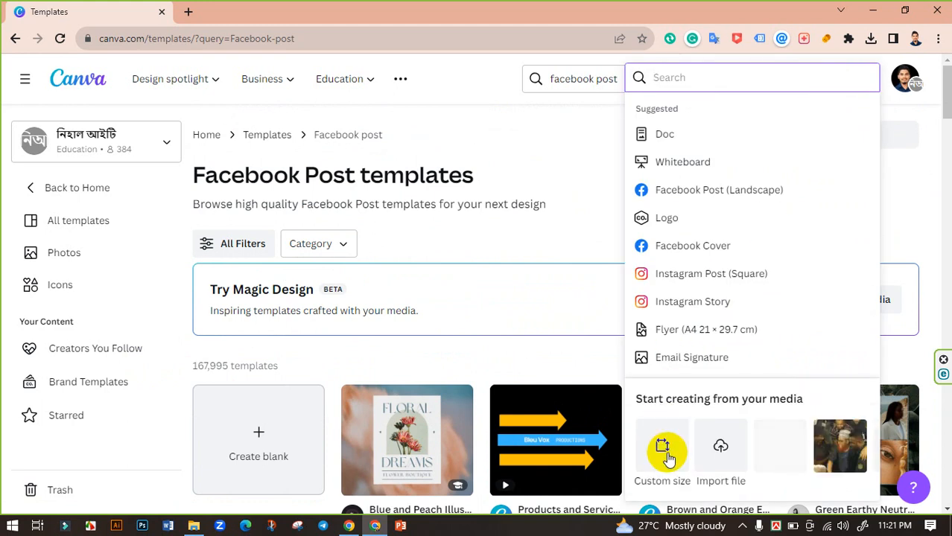
pyautogui.click(665, 449)
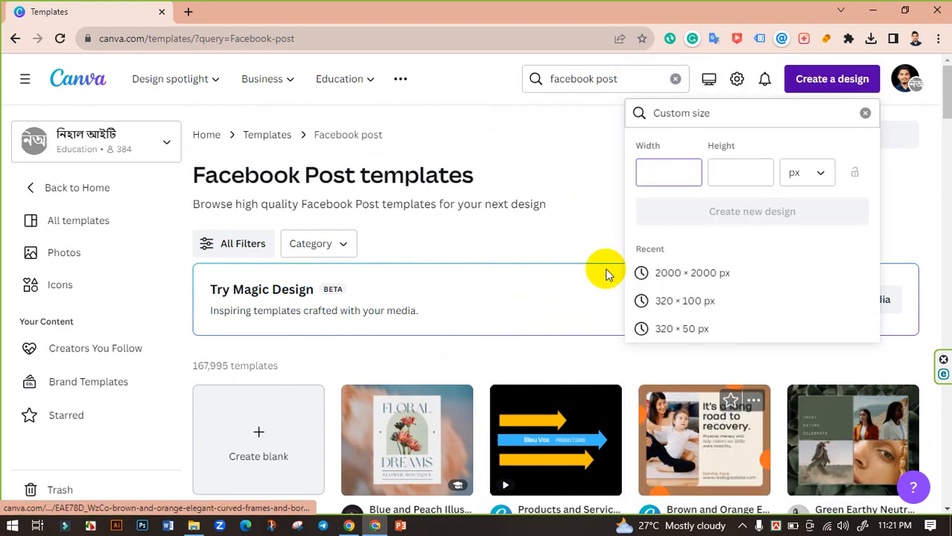
pyautogui.click(663, 180)
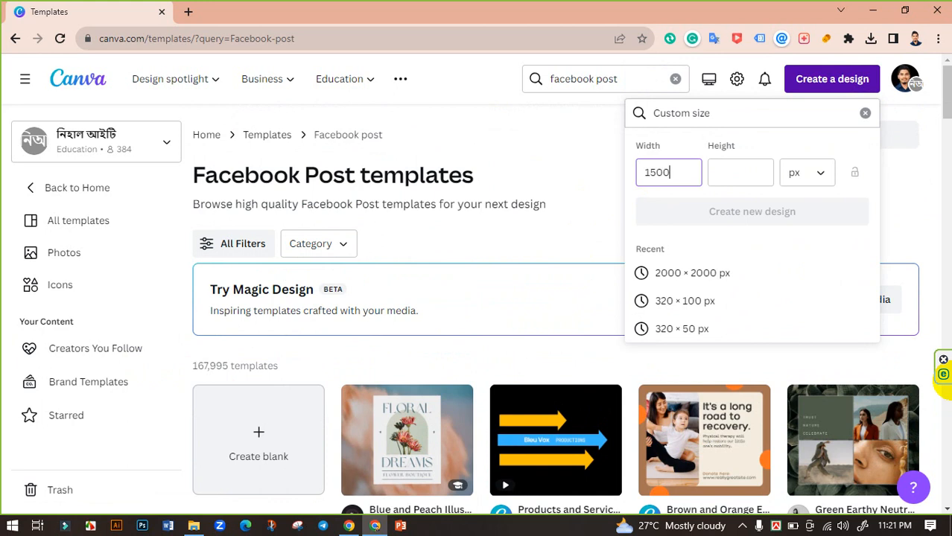
pyautogui.write('1500')
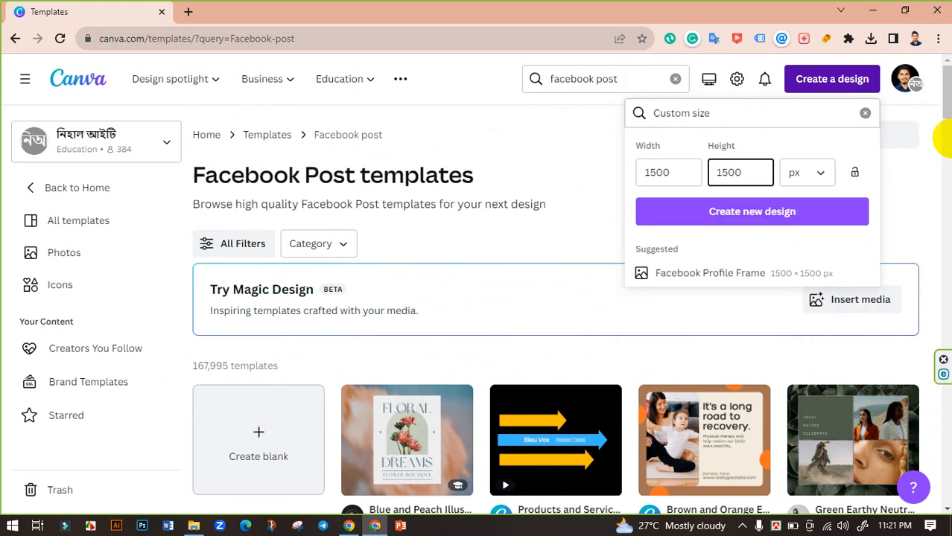
pyautogui.click(746, 220)
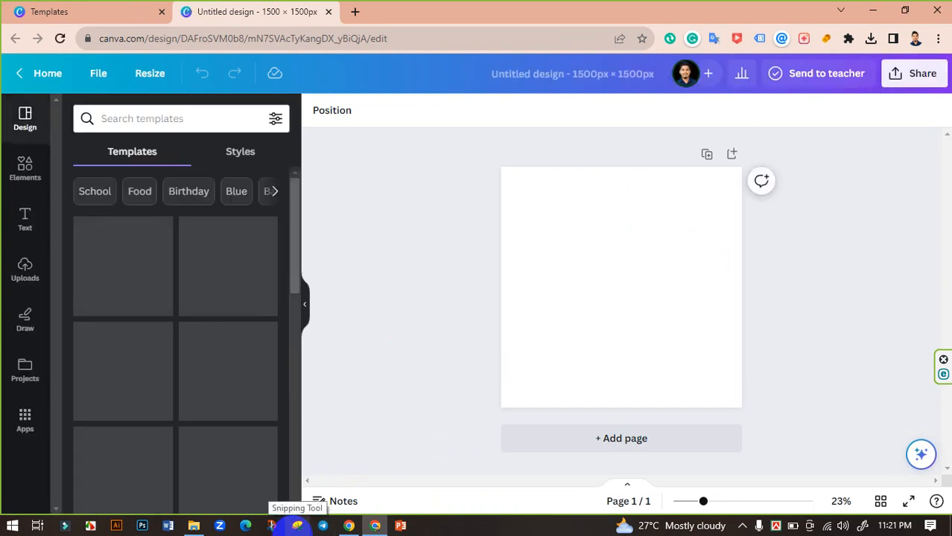
# Search the design templates for "fashion" and apply the yellow "Fashion Sale 50% Off" template to the blank page.
pyautogui.moveTo(351, 531)
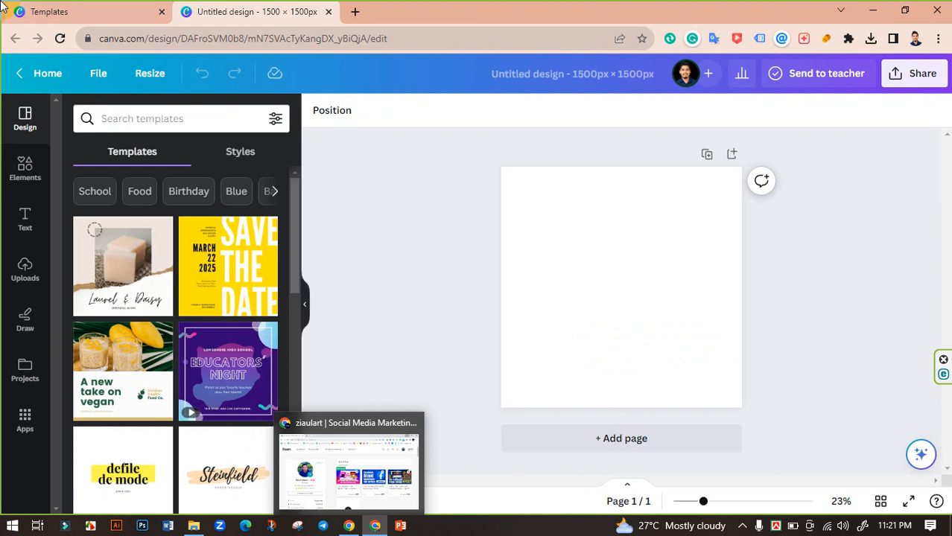
pyautogui.click(159, 119)
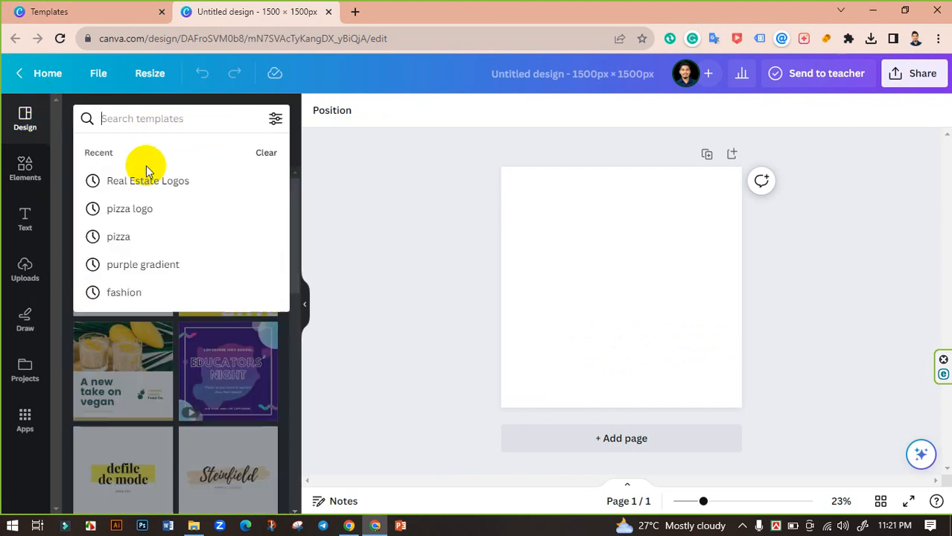
pyautogui.write('fashion')
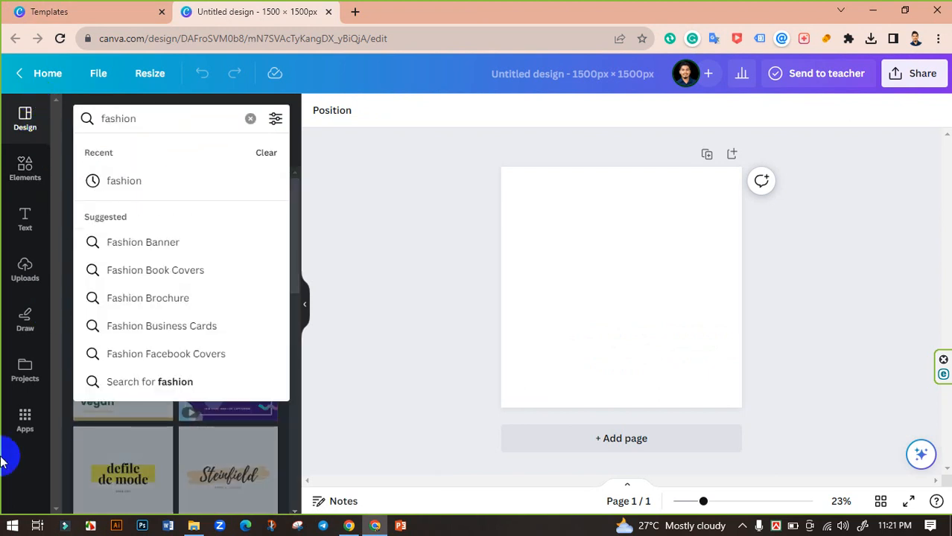
pyautogui.press('Return')
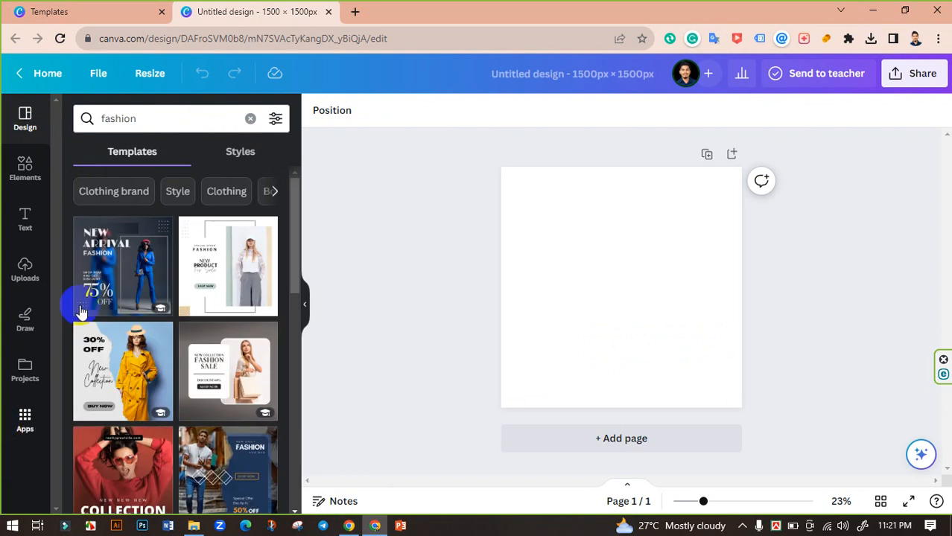
pyautogui.scroll(-3, 195, 254)
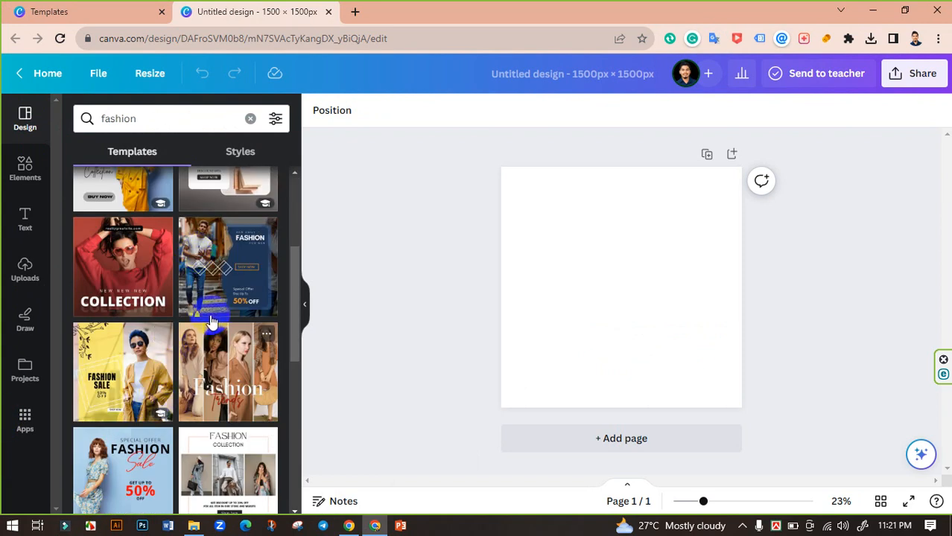
pyautogui.scroll(-2, 215, 342)
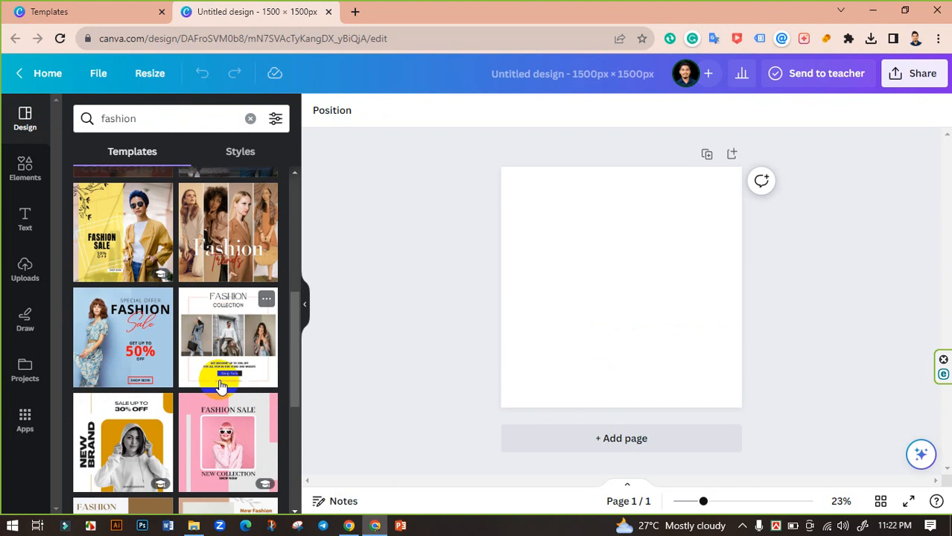
pyautogui.click(125, 247)
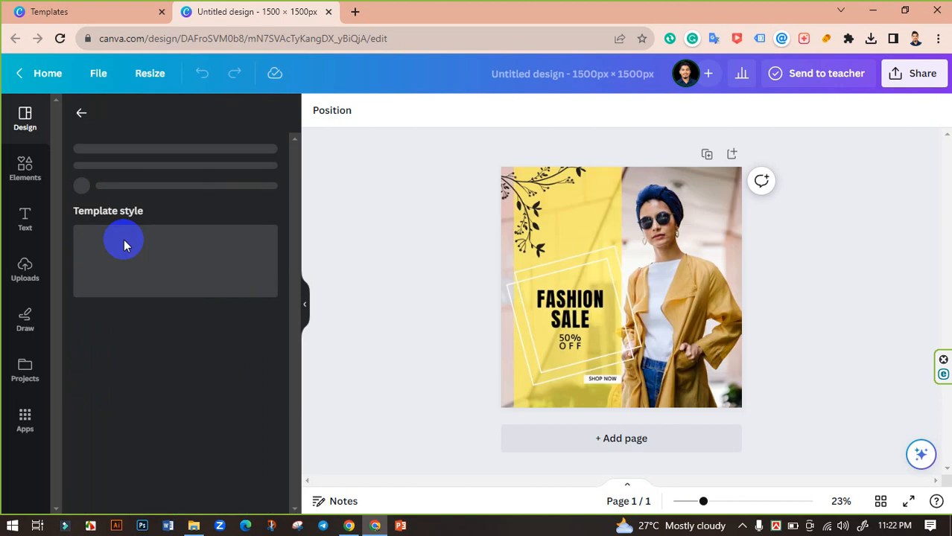
# Try deleting the template's background photo of the woman in the yellow coat, and undo the deletion.
pyautogui.click(513, 335)
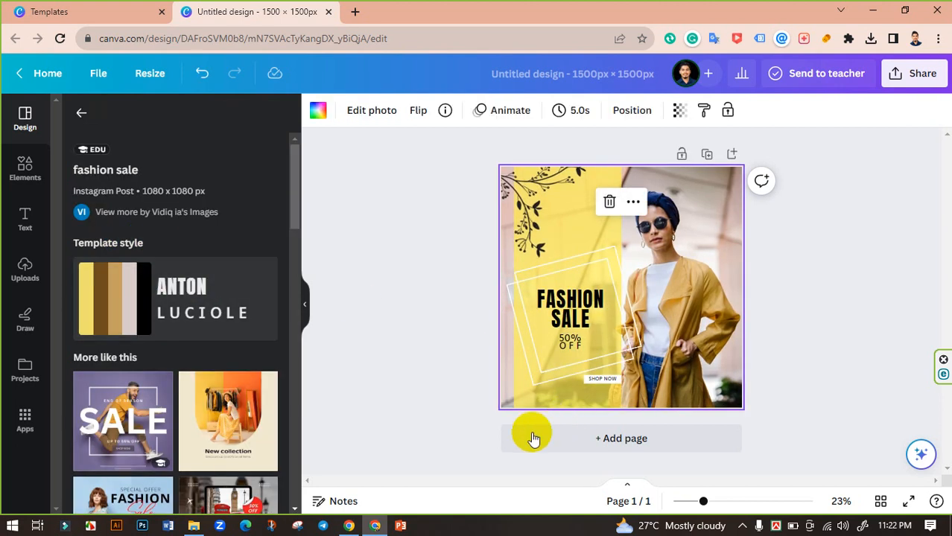
pyautogui.moveTo(704, 502)
pyautogui.mouseDown()
pyautogui.moveTo(720, 504)
pyautogui.moveTo(701, 503)
pyautogui.mouseUp()
pyautogui.click(708, 503)
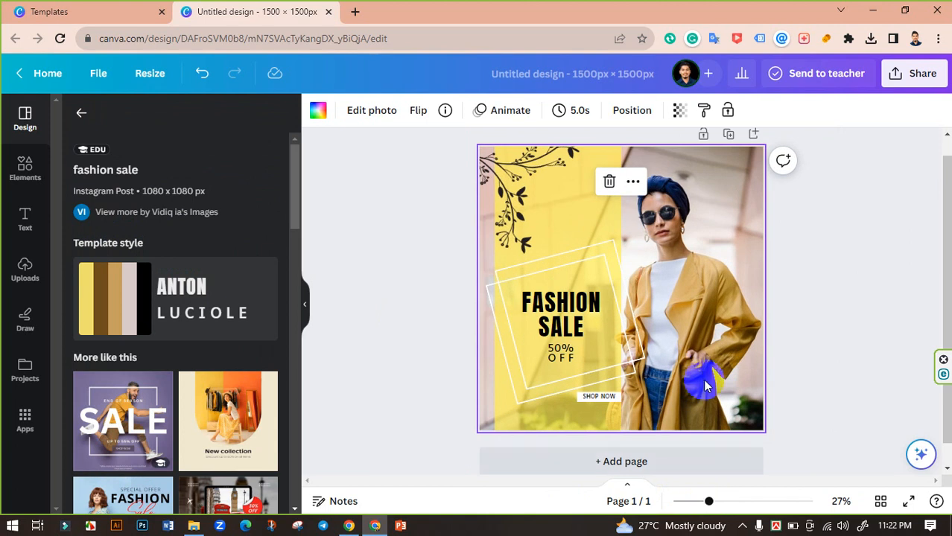
pyautogui.click(610, 181)
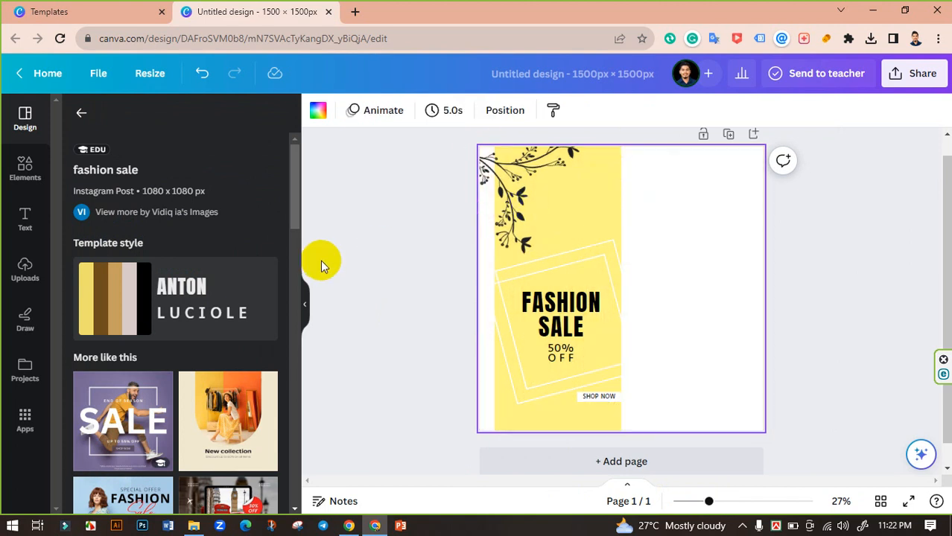
pyautogui.hotkey('ctrl', 'z')
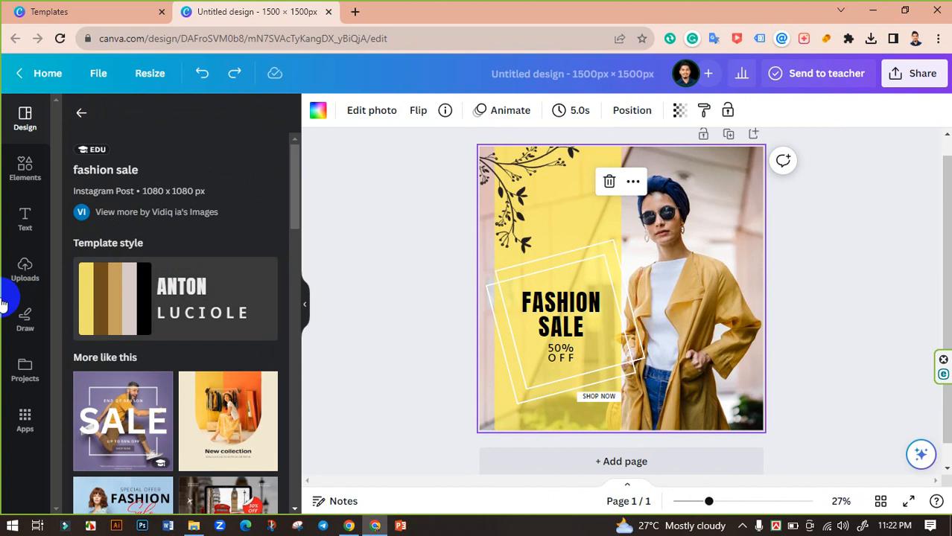
# Upload UMR0456.jpg from the Downloads folder and replace the template's background photo with it.
pyautogui.click(15, 283)
pyautogui.click(172, 152)
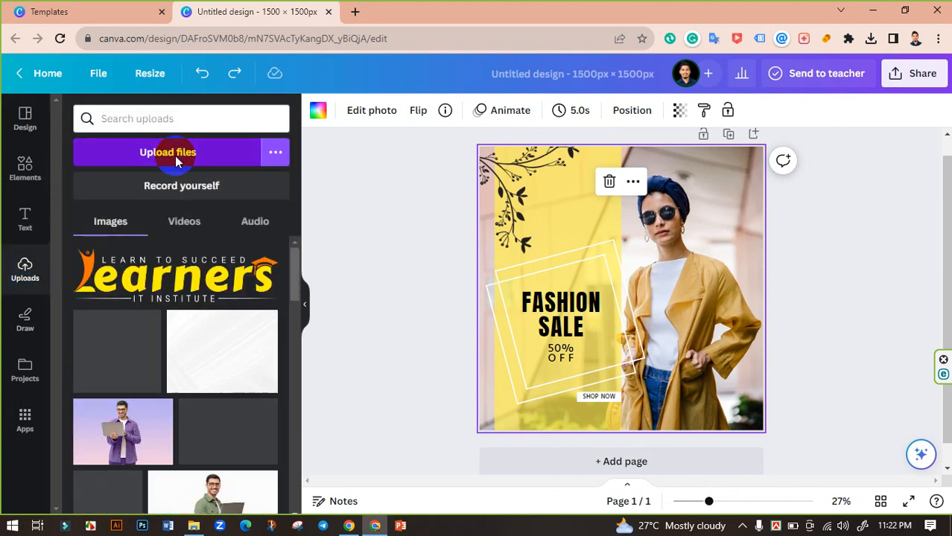
pyautogui.scroll(2, 63, 128)
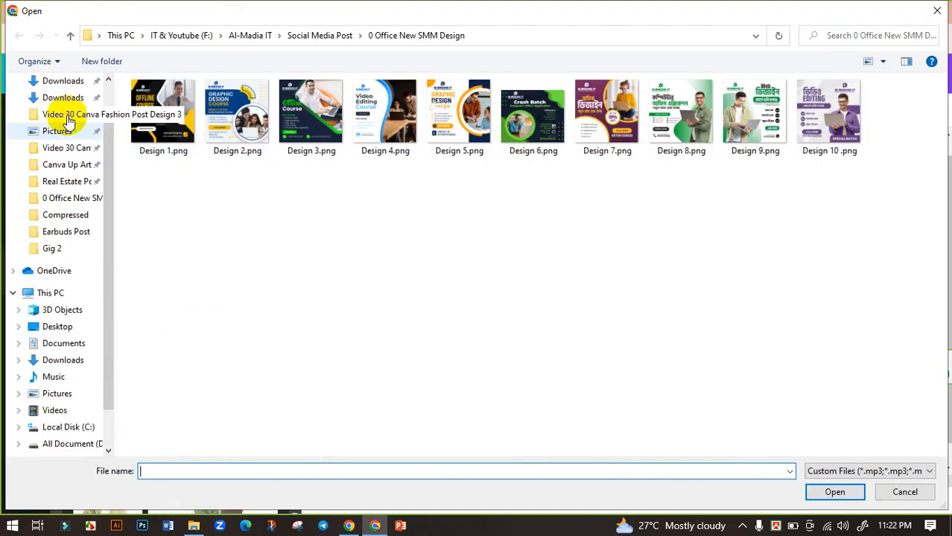
pyautogui.click(63, 126)
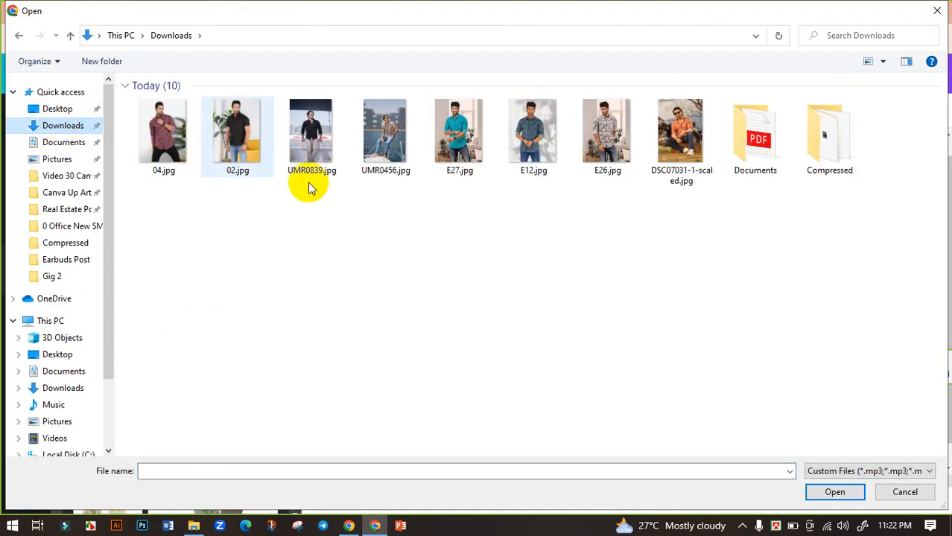
pyautogui.click(386, 143)
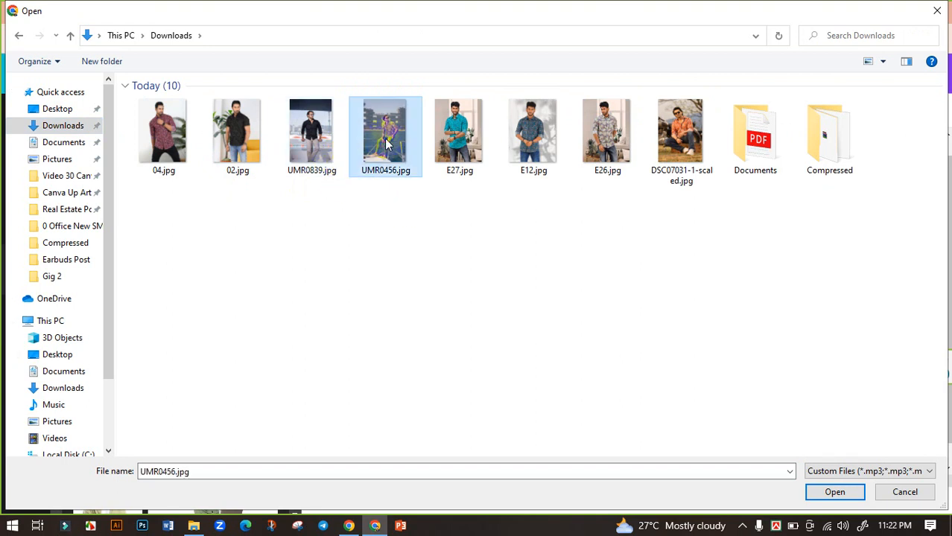
pyautogui.click(835, 492)
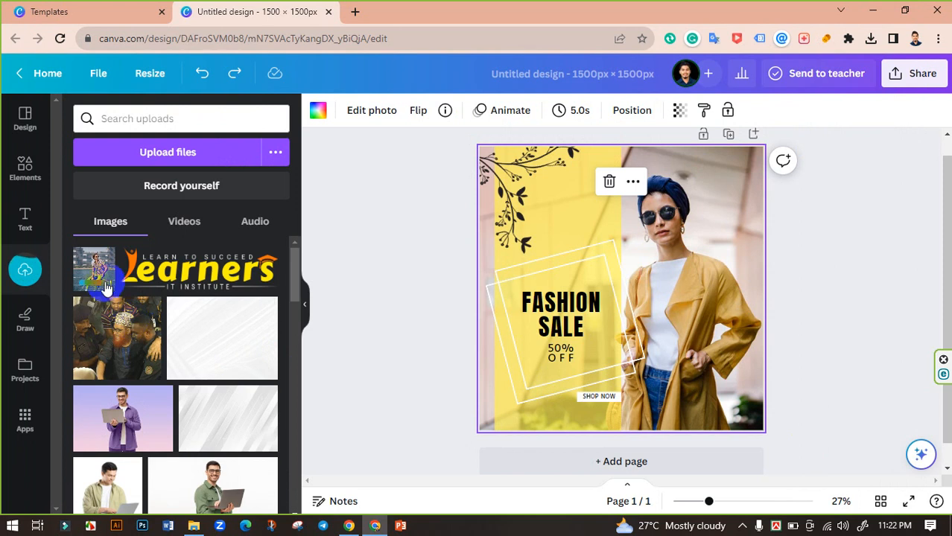
pyautogui.moveTo(103, 280); pyautogui.dragTo(488, 257)
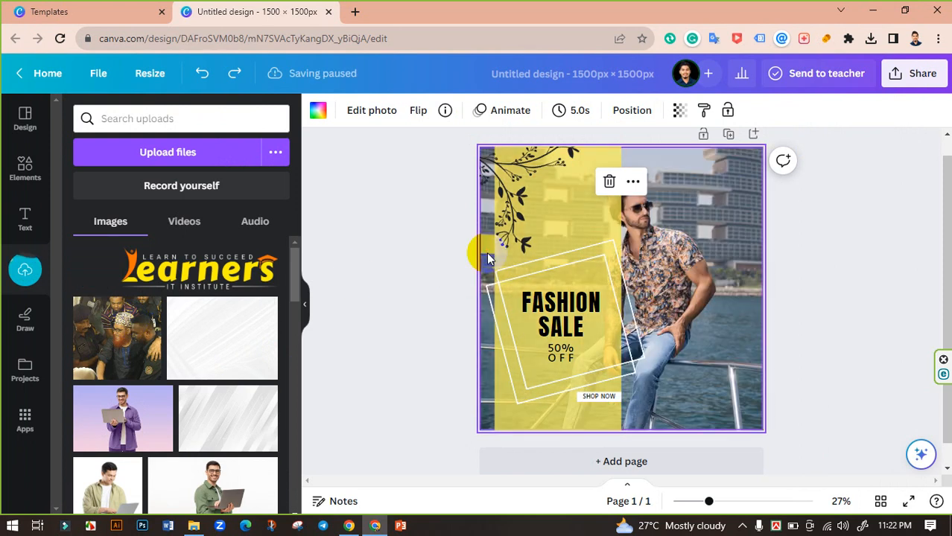
# Enlarge the man's background photo within its crop area so he fills more of the square canvas.
pyautogui.doubleClick(715, 363)
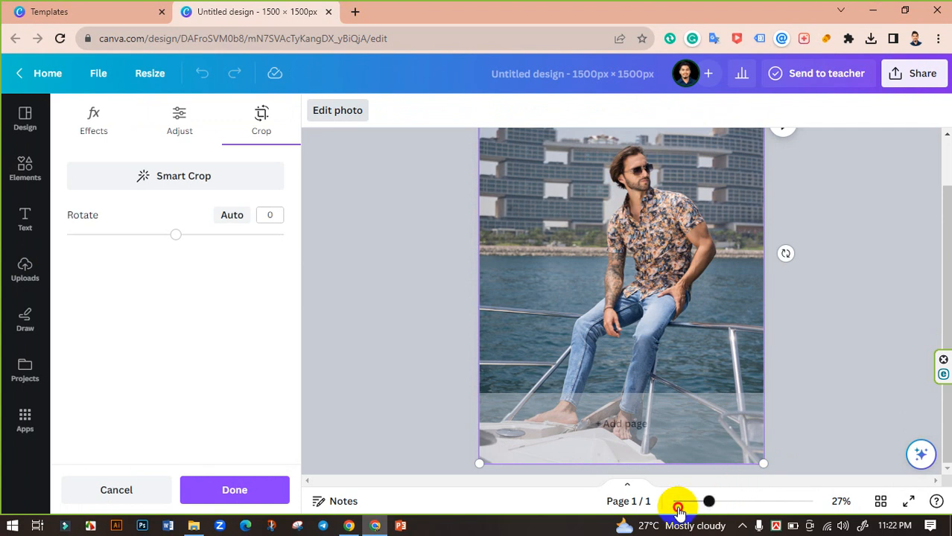
pyautogui.click(677, 502)
pyautogui.moveTo(677, 507); pyautogui.dragTo(679, 502)
pyautogui.moveTo(685, 348); pyautogui.dragTo(718, 377)
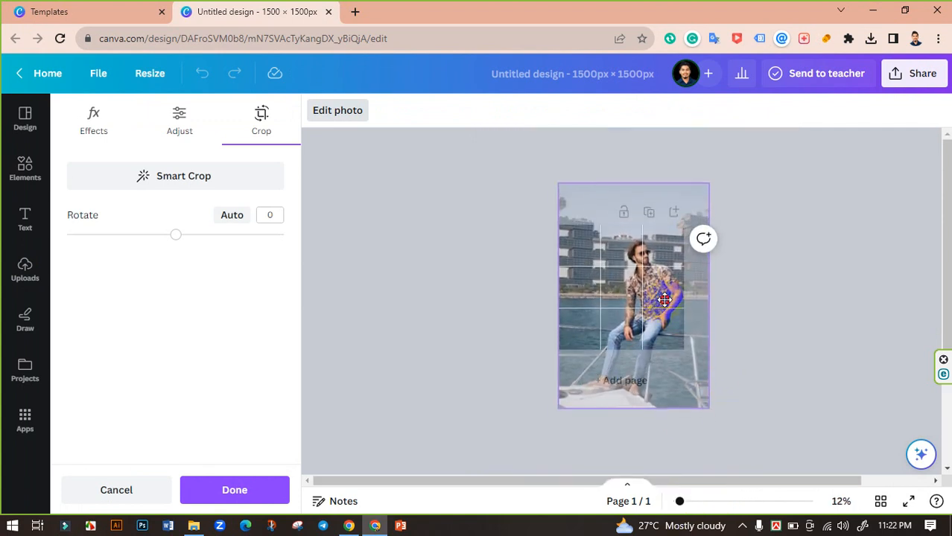
pyautogui.click(851, 354)
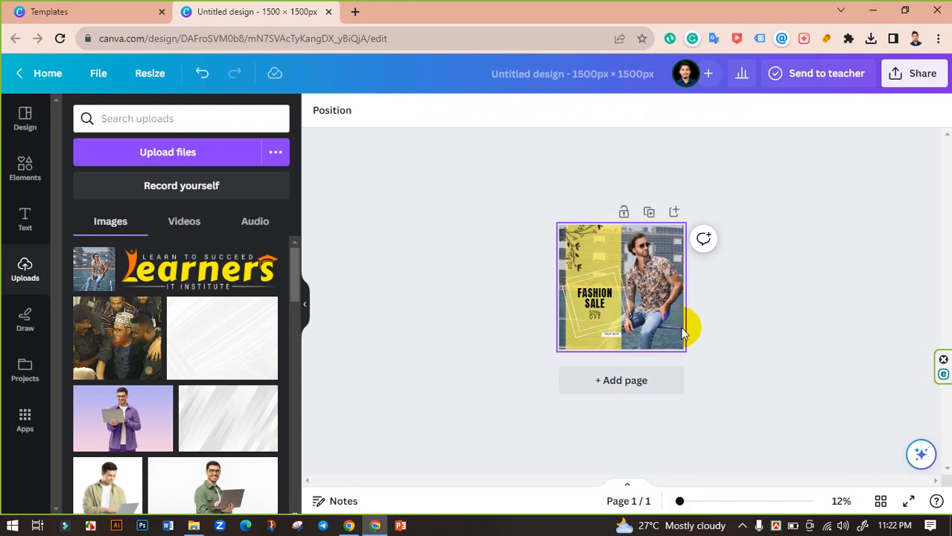
# Recolour the semi-transparent yellow vertical panel with the brown tone from the photo colours.
pyautogui.moveTo(678, 501); pyautogui.dragTo(712, 502)
pyautogui.scroll(1, 849, 366)
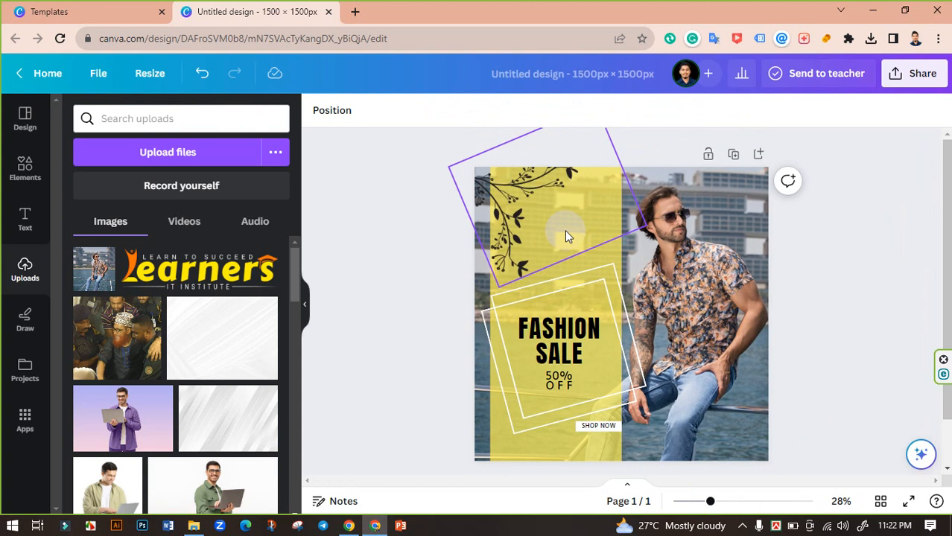
pyautogui.click(541, 440)
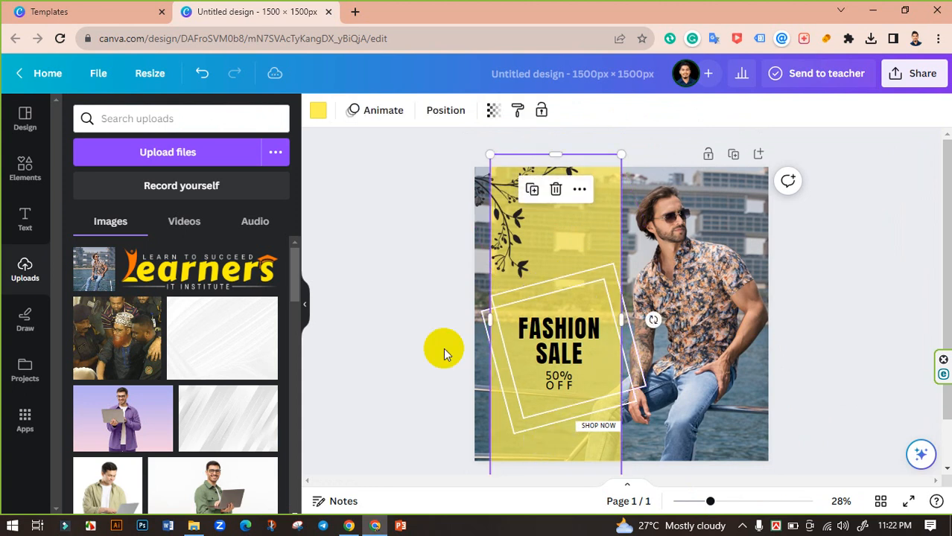
pyautogui.click(315, 109)
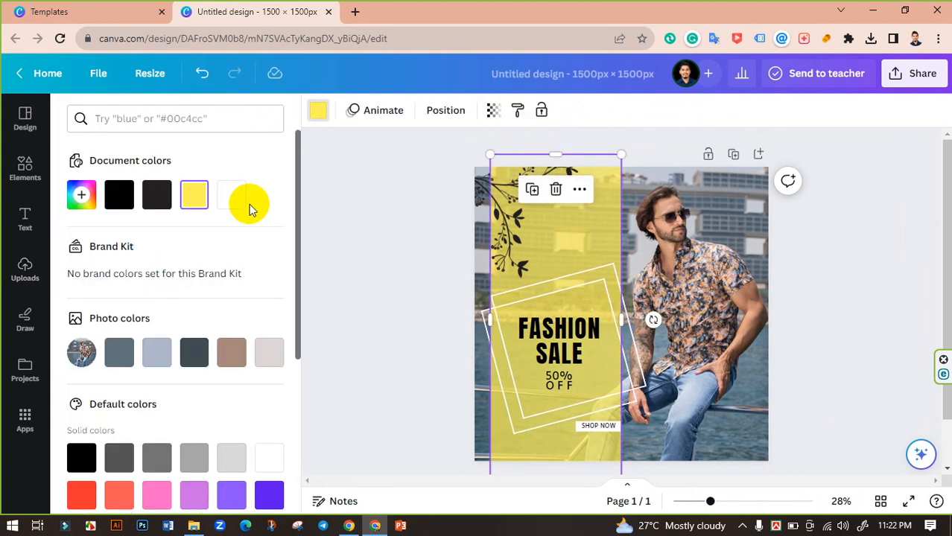
pyautogui.click(269, 356)
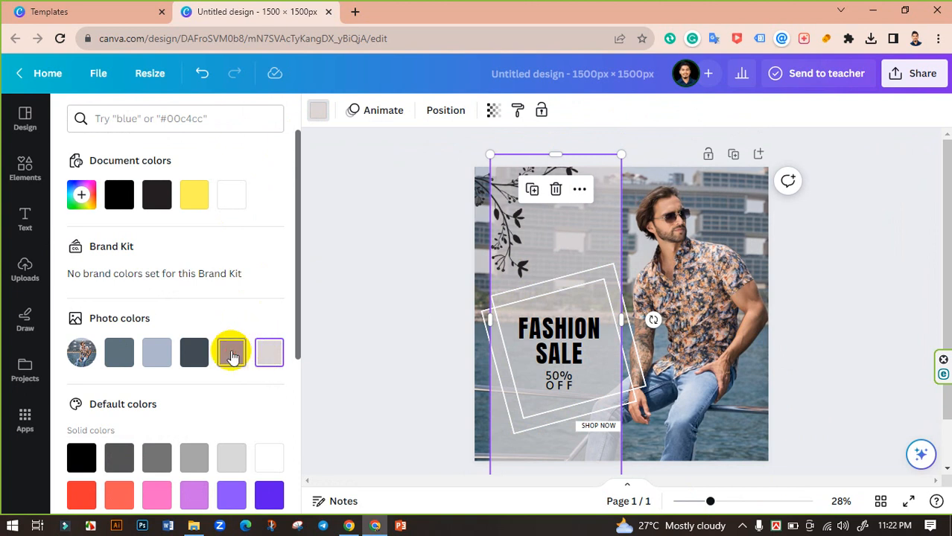
pyautogui.click(232, 356)
pyautogui.click(404, 302)
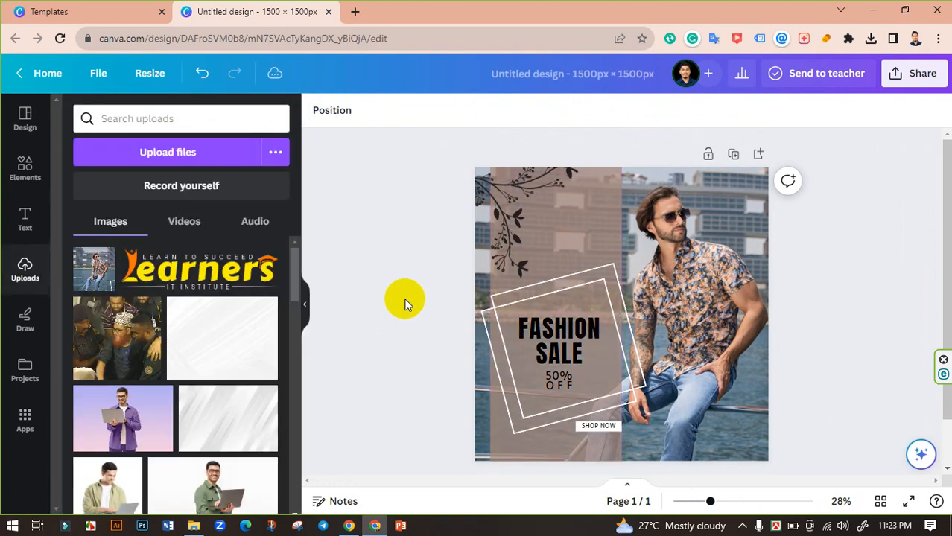
# Change the text colour of the FASHION and SALE headings to white.
pyautogui.click(594, 333)
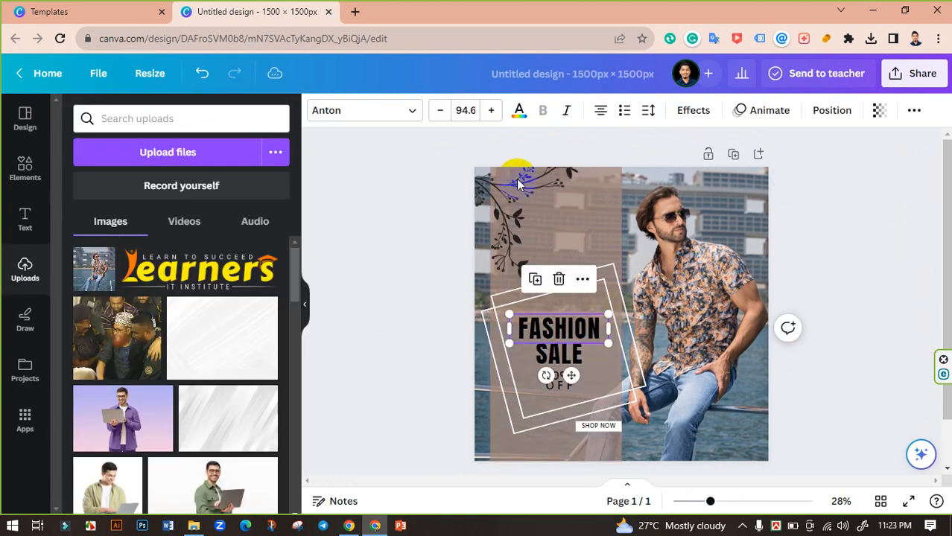
pyautogui.click(519, 110)
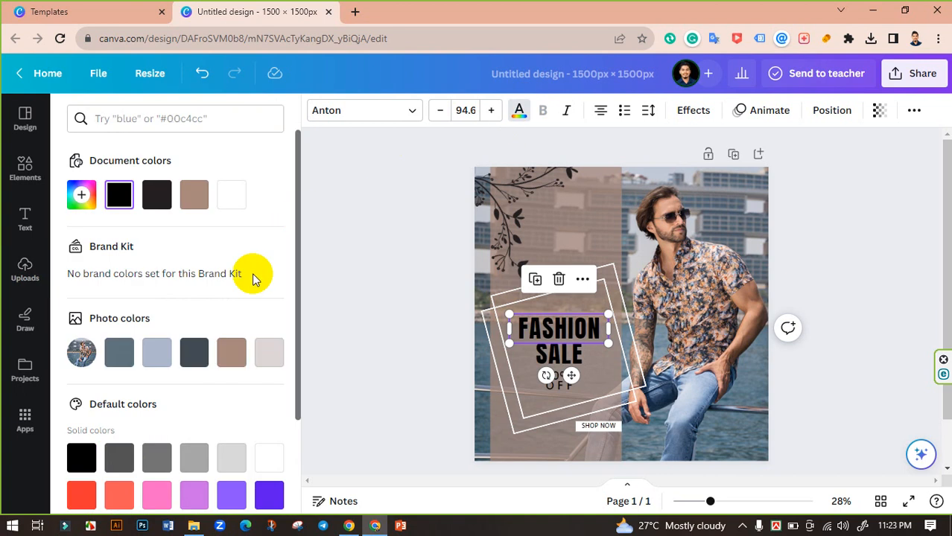
pyautogui.click(231, 195)
pyautogui.click(418, 288)
pyautogui.click(558, 356)
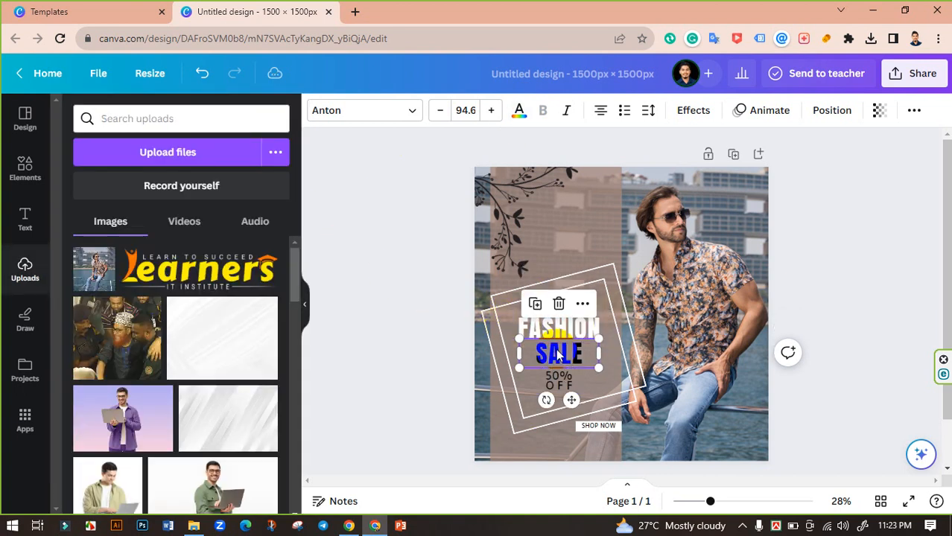
pyautogui.click(520, 112)
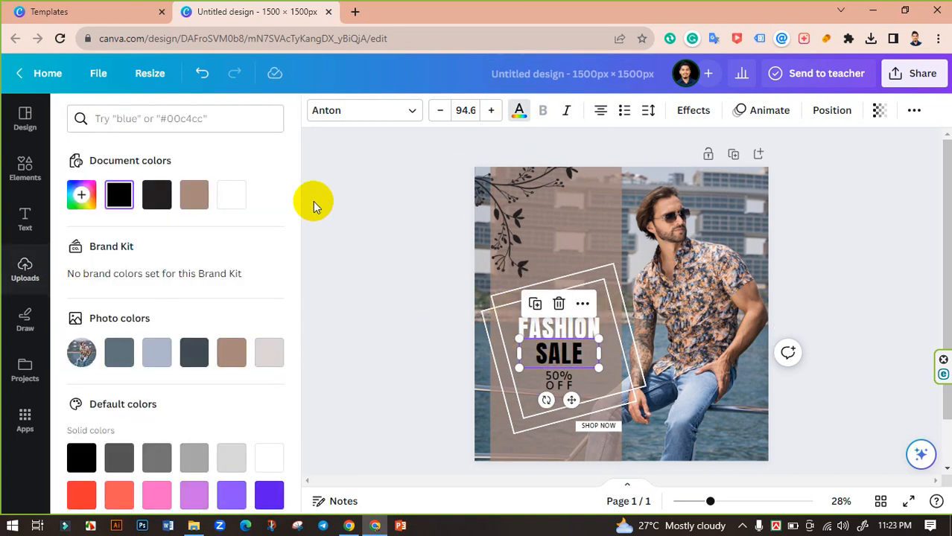
pyautogui.click(231, 195)
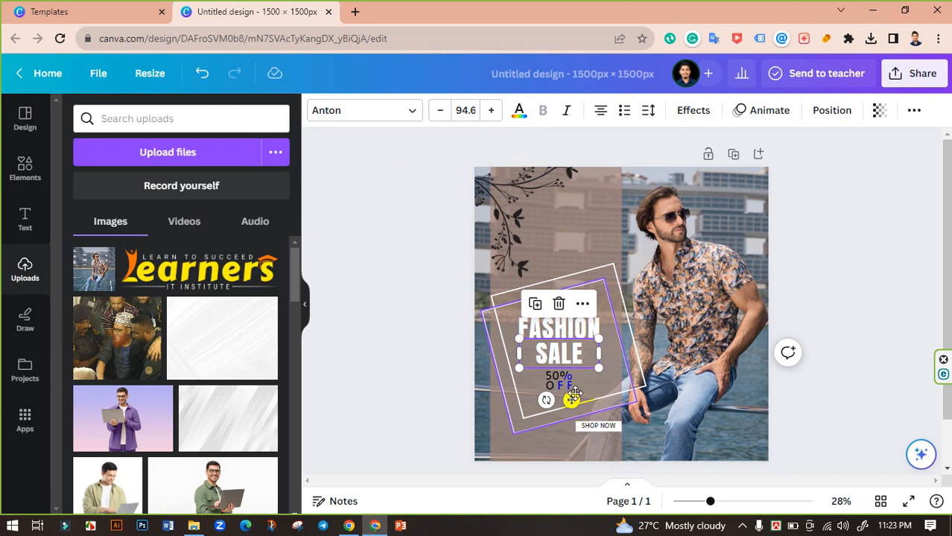
# Change the text colour of the 50% and OFF lines together to white.
pyautogui.click(564, 381)
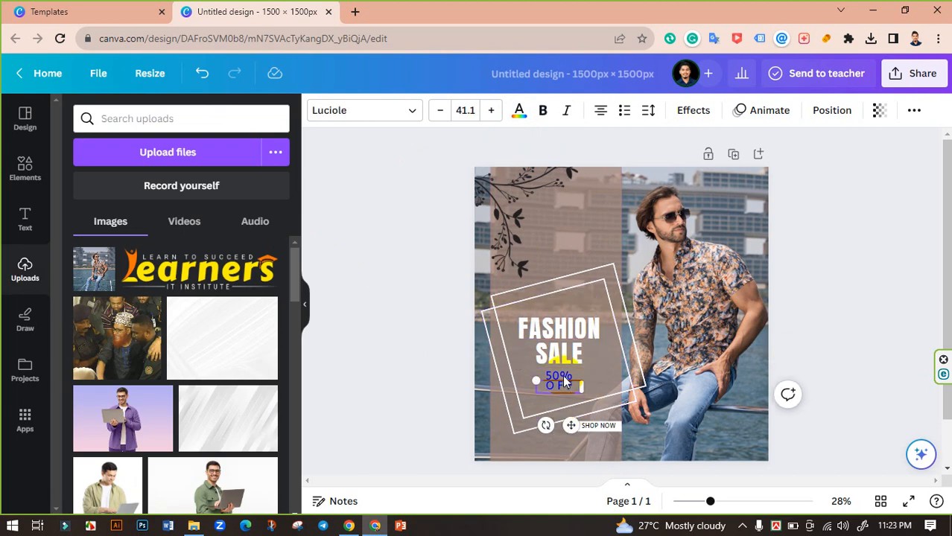
pyautogui.click(566, 378)
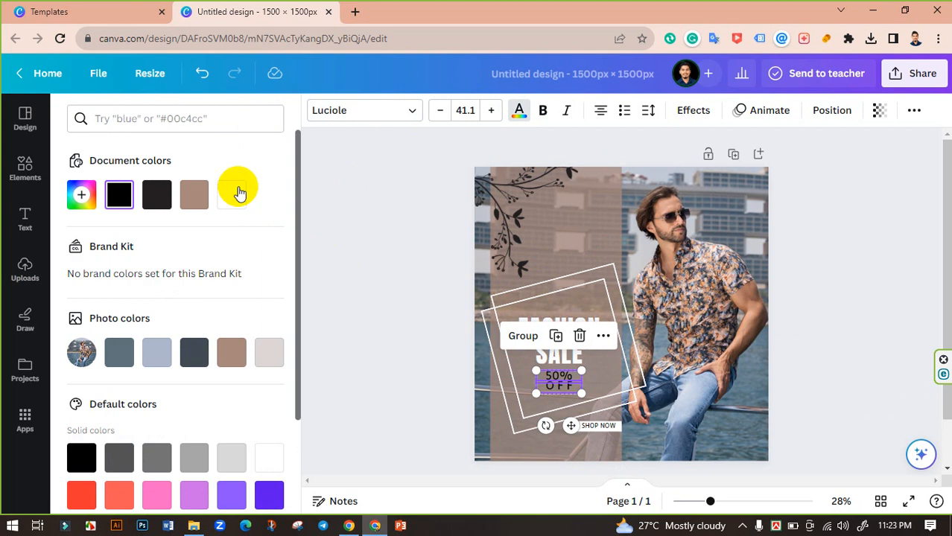
pyautogui.click(231, 193)
pyautogui.click(438, 320)
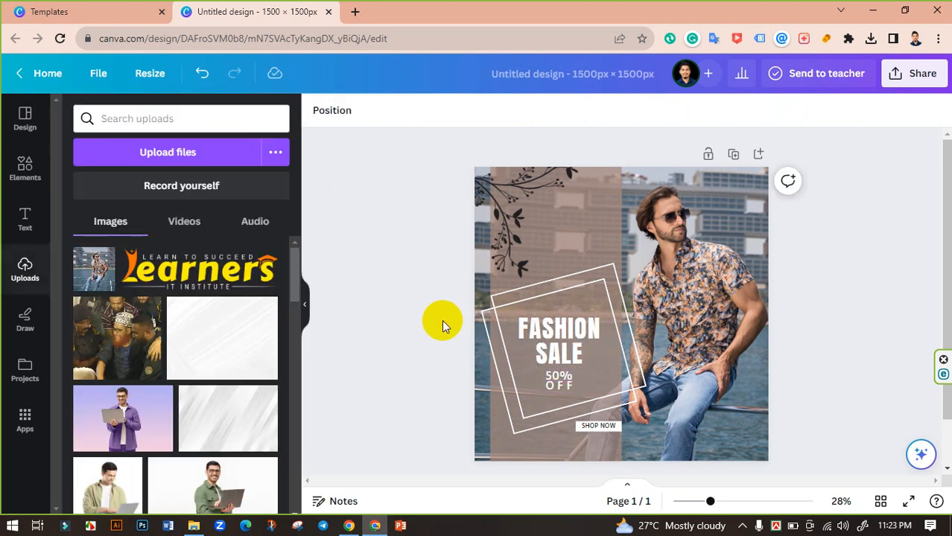
# Recolour the black floral branch ornament white.
pyautogui.click(492, 224)
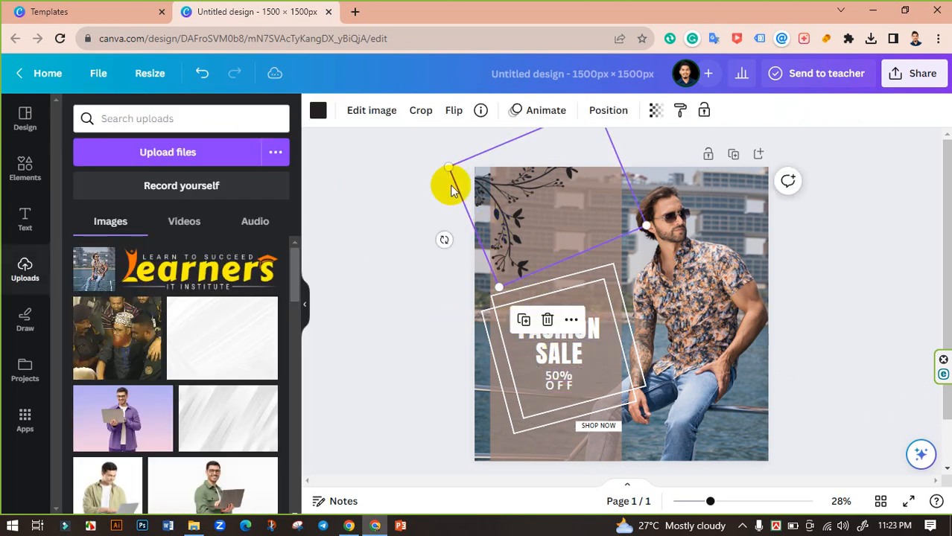
pyautogui.click(318, 110)
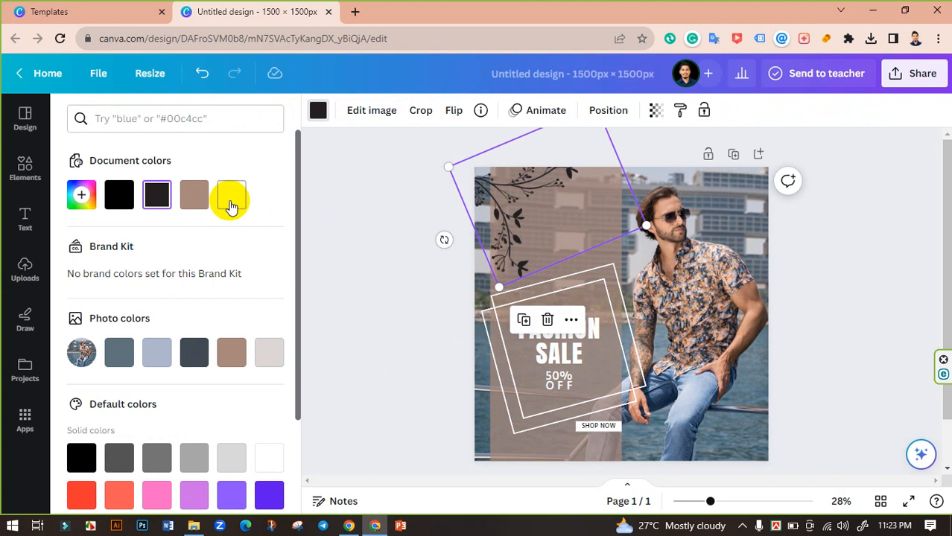
pyautogui.click(231, 201)
pyautogui.click(366, 217)
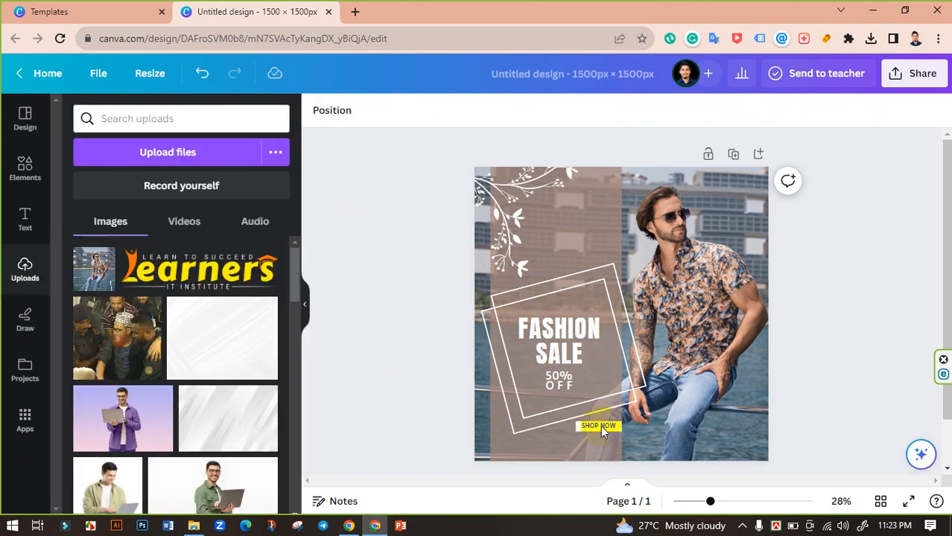
# Recolour the floral branch ornament with the lightest greyish tone from the photo colours.
pyautogui.click(491, 214)
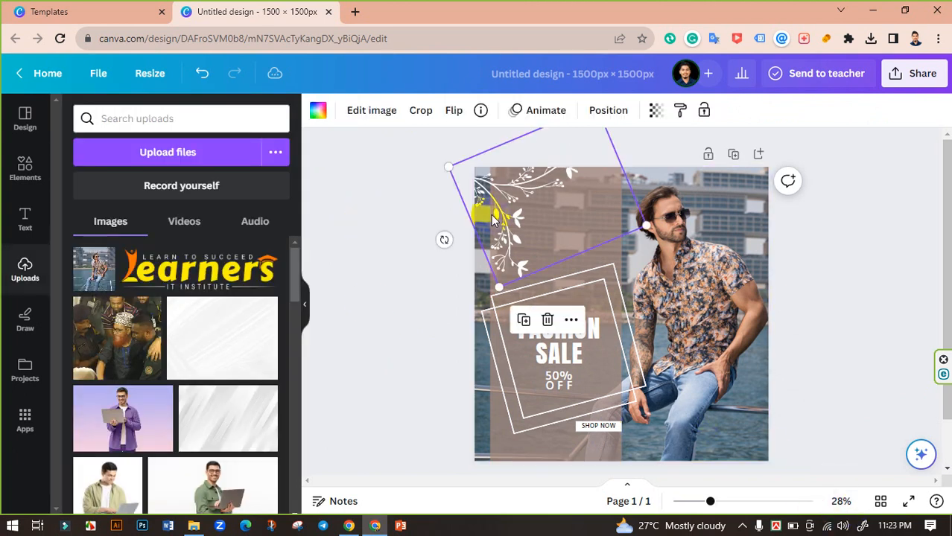
pyautogui.click(408, 177)
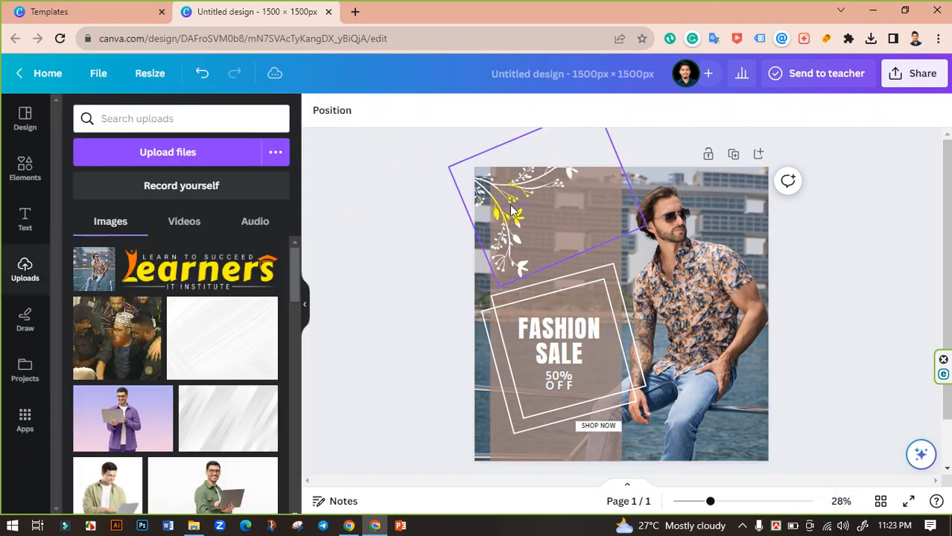
pyautogui.click(483, 208)
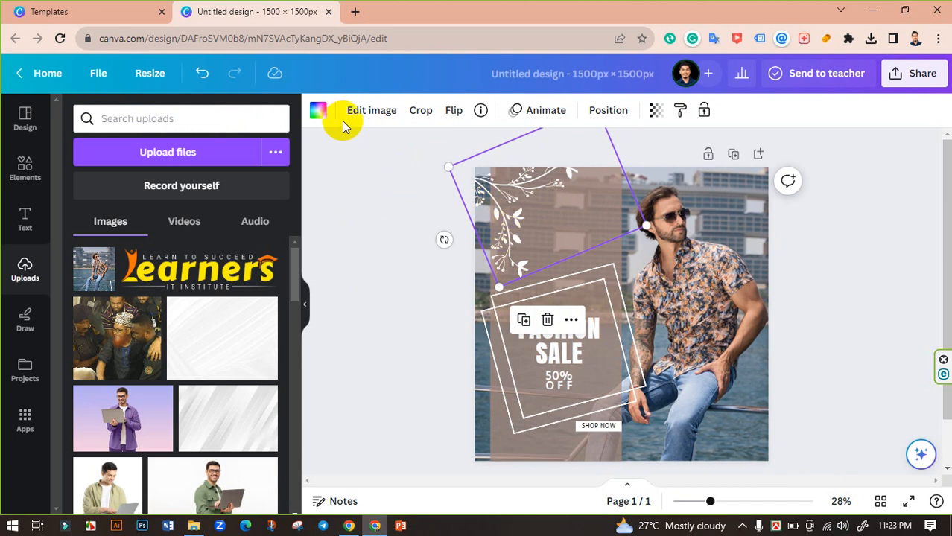
pyautogui.click(454, 216)
pyautogui.click(462, 224)
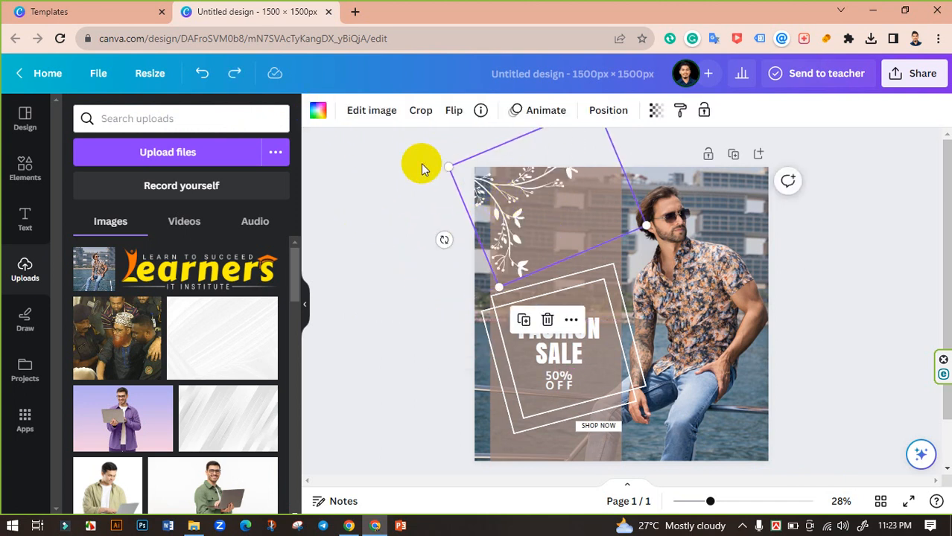
pyautogui.click(319, 114)
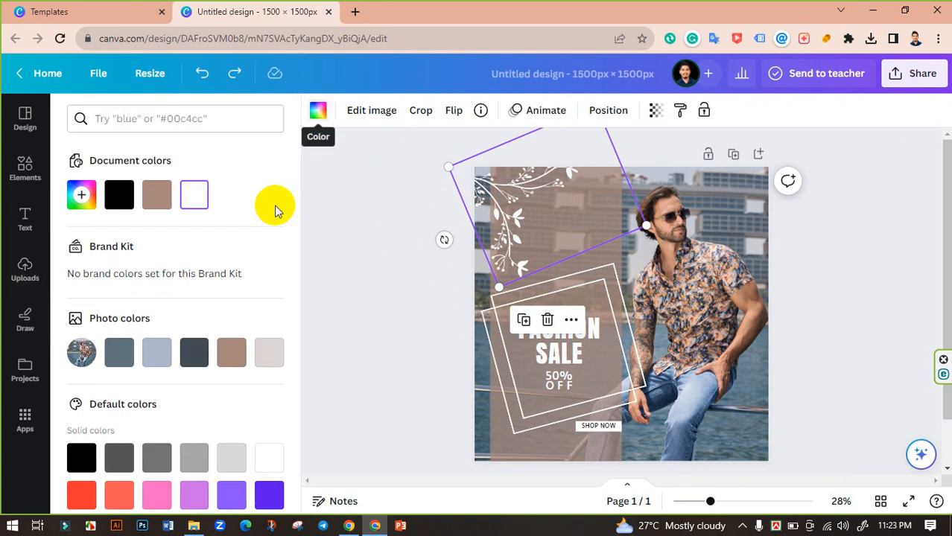
pyautogui.click(273, 356)
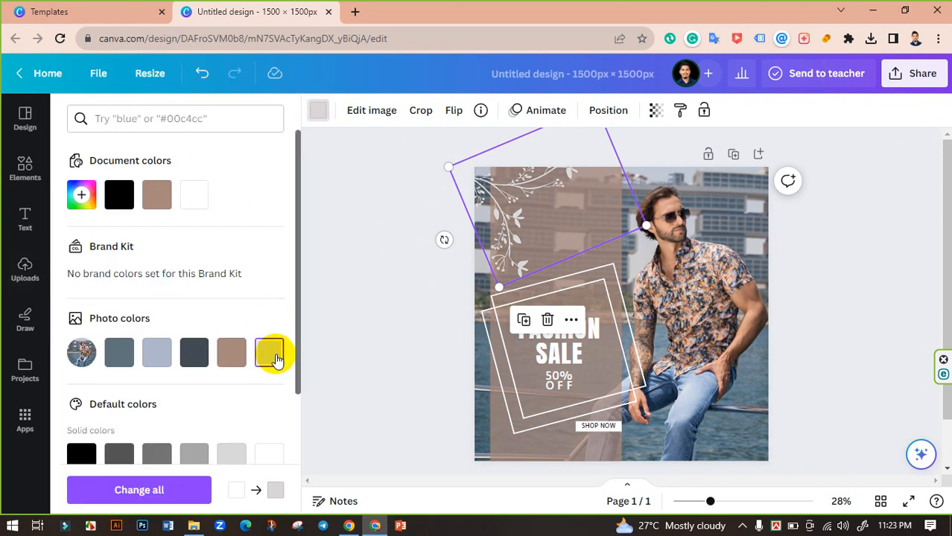
pyautogui.click(359, 265)
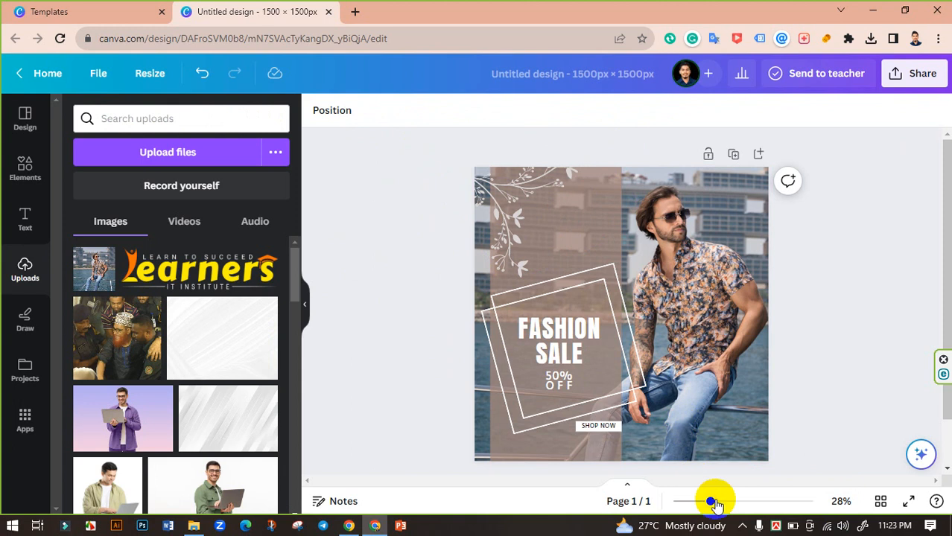
# Replace the FASHION heading text with "MEN'S FASHION".
pyautogui.moveTo(714, 504); pyautogui.dragTo(731, 502)
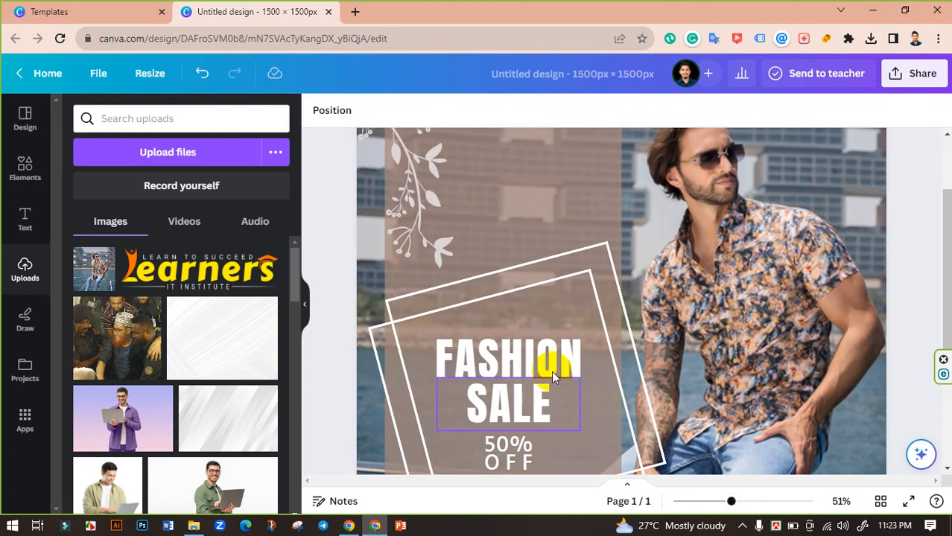
pyautogui.click(479, 219)
pyautogui.doubleClick(478, 219)
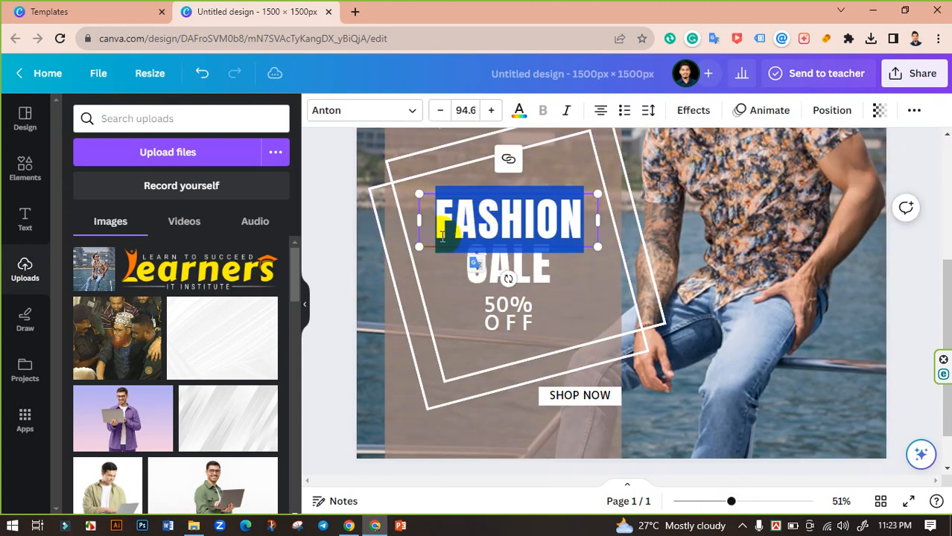
pyautogui.write('MEN')
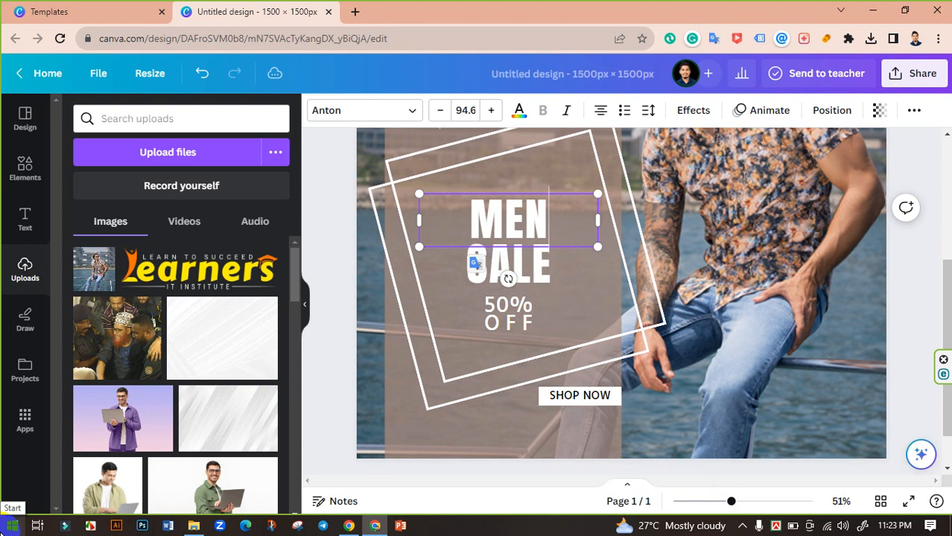
pyautogui.write("'S ")
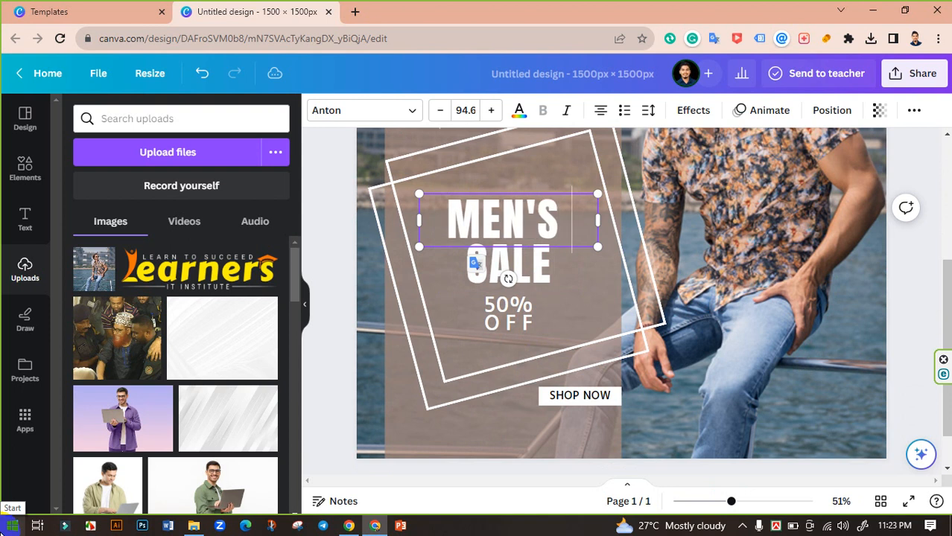
pyautogui.write('FLASHION')
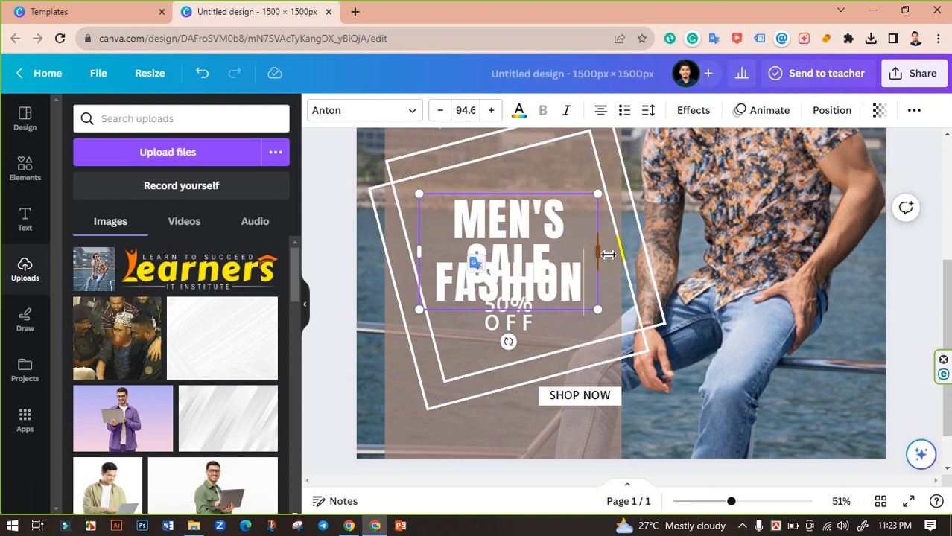
# Widen the MEN'S FASHION text box to hold one line and scale the text down to size 59.5.
pyautogui.moveTo(608, 255); pyautogui.dragTo(710, 247)
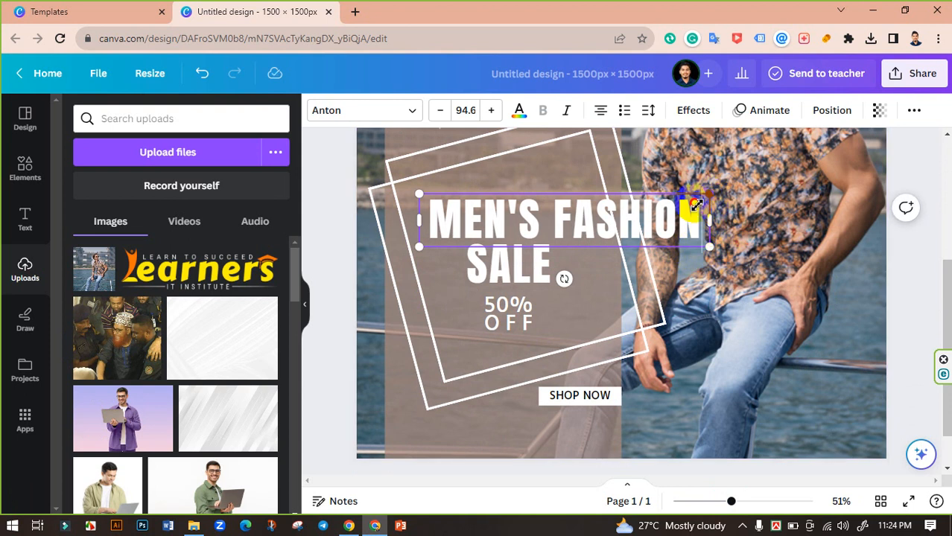
pyautogui.moveTo(695, 205); pyautogui.dragTo(605, 230)
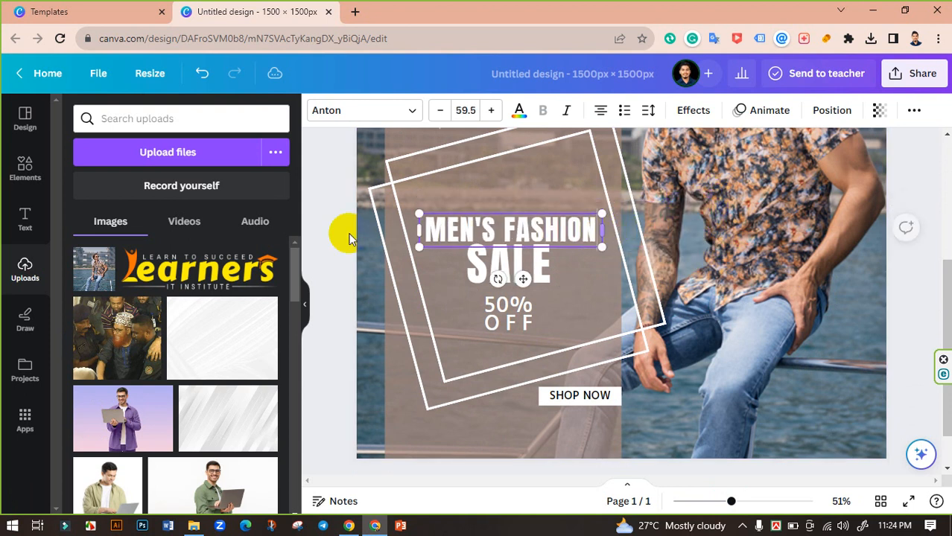
pyautogui.click(332, 232)
# Move the white double square frame to the page's lower-left corner so it runs partly off the page.
pyautogui.scroll(2, 332, 226)
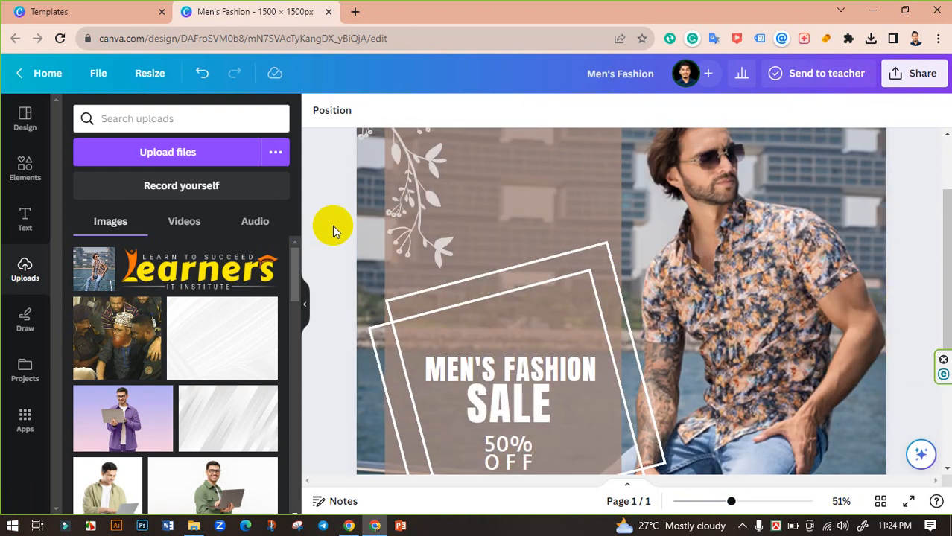
pyautogui.scroll(-1, 332, 226)
pyautogui.moveTo(731, 504); pyautogui.dragTo(701, 501)
pyautogui.click(559, 374)
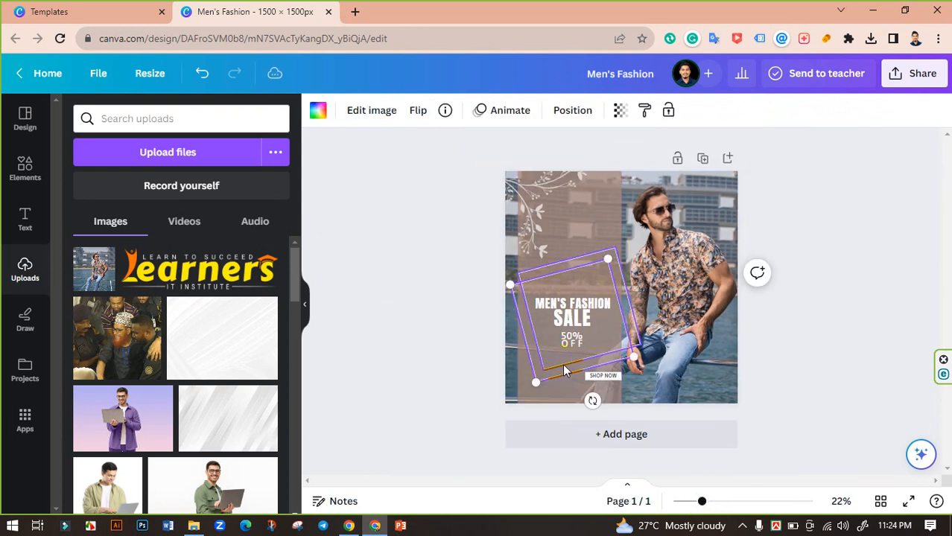
pyautogui.keyDown('shift'); pyautogui.click(576, 359); pyautogui.keyUp('shift')
pyautogui.moveTo(577, 360); pyautogui.dragTo(498, 439)
pyautogui.moveTo(491, 357); pyautogui.dragTo(503, 378)
pyautogui.click(381, 340)
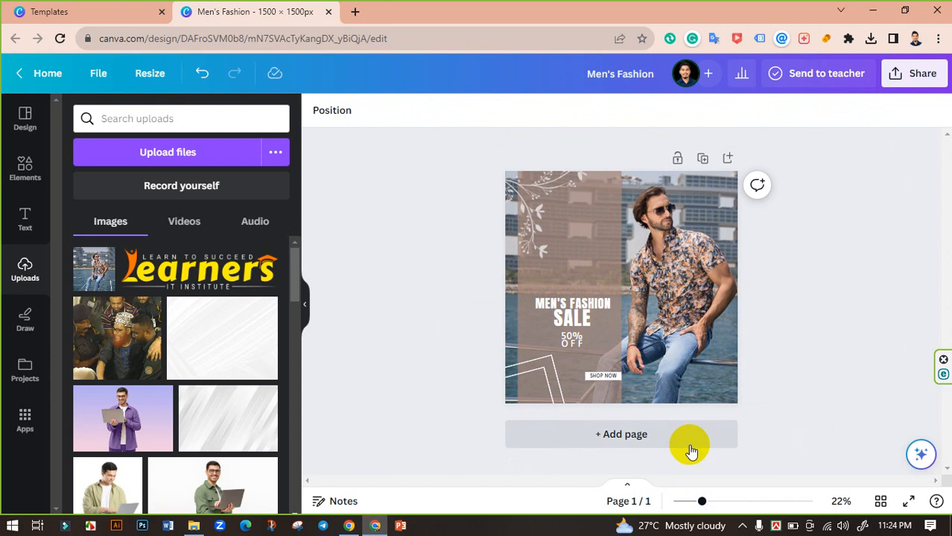
# Move the MEN'S FASHION and SALE headings up together, leaving clear space above the 50% text.
pyautogui.moveTo(701, 503); pyautogui.dragTo(727, 501)
pyautogui.click(528, 366)
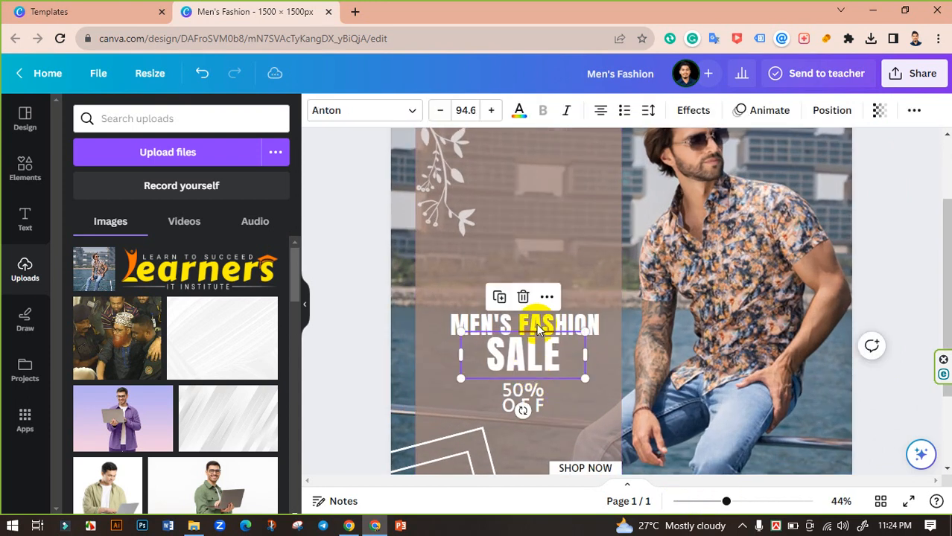
pyautogui.moveTo(541, 324); pyautogui.dragTo(542, 256)
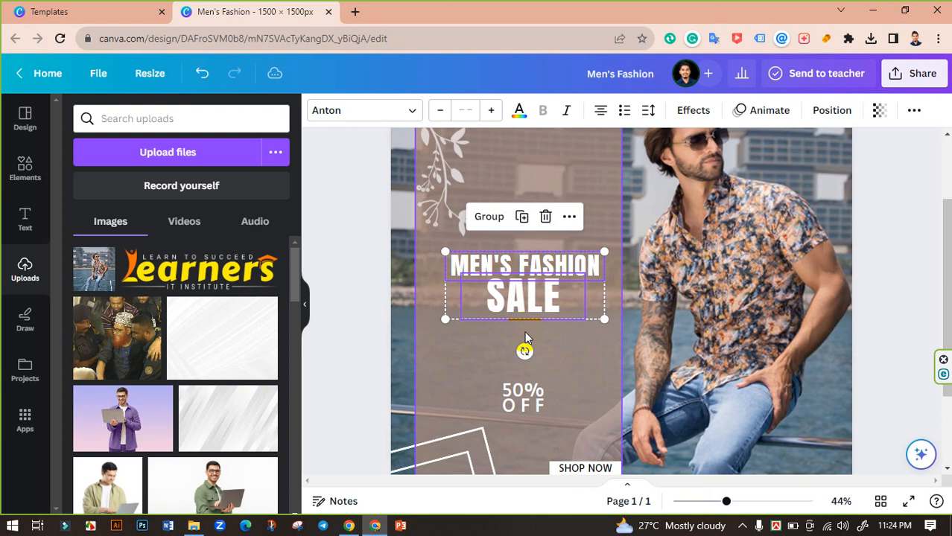
pyautogui.click(383, 307)
# Scale the MEN'S FASHION and SALE headings up together and centre them to nearly fill the brown panel's width.
pyautogui.click(531, 305)
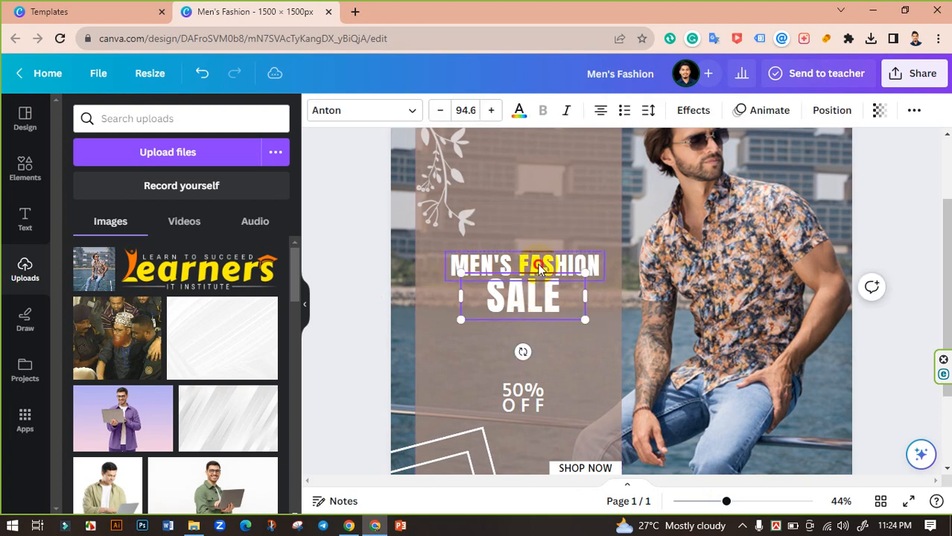
pyautogui.keyDown('shift'); pyautogui.click(537, 269); pyautogui.keyUp('shift')
pyautogui.moveTo(604, 319); pyautogui.dragTo(657, 356)
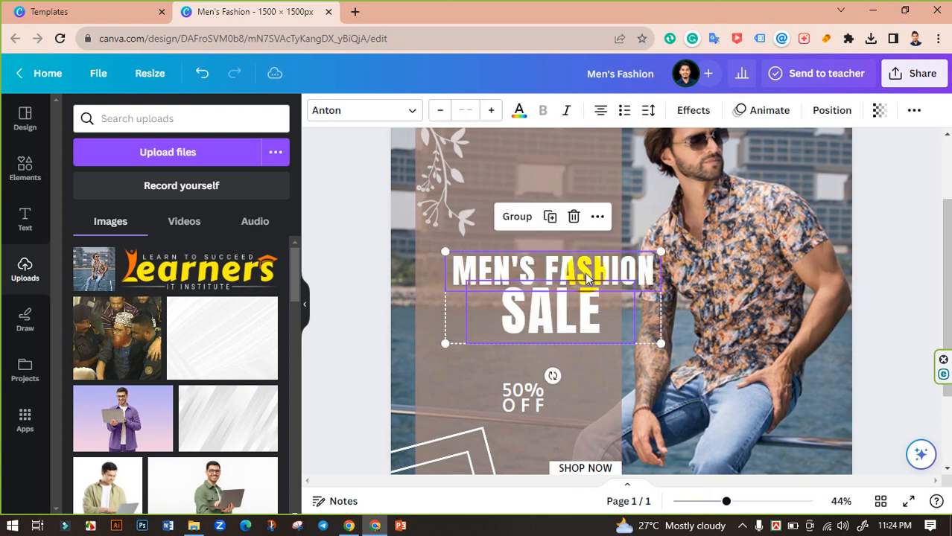
pyautogui.moveTo(583, 272); pyautogui.dragTo(555, 273)
pyautogui.moveTo(624, 342); pyautogui.dragTo(619, 336)
pyautogui.click(364, 263)
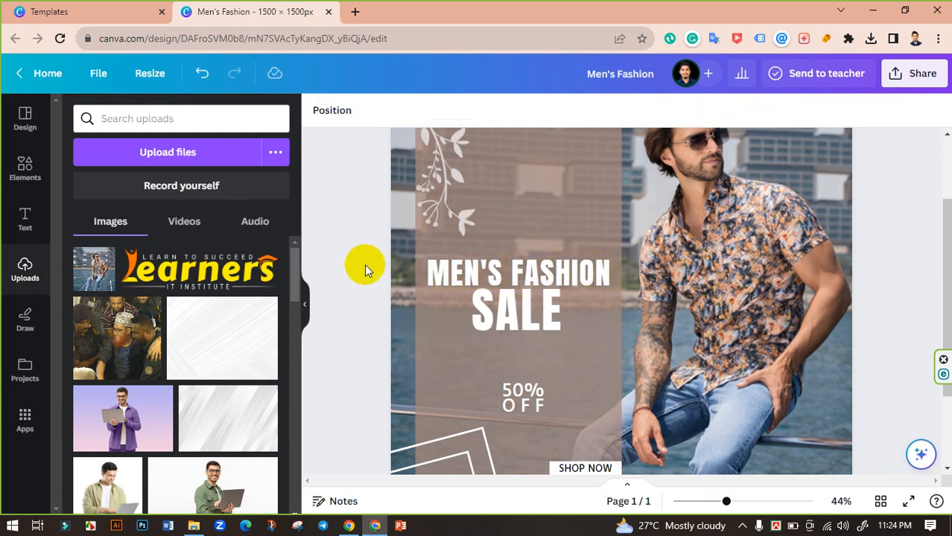
# Enlarge the 50% and OFF texts together to size 89.5 and centre them directly below SALE.
pyautogui.scroll(-2, 364, 264)
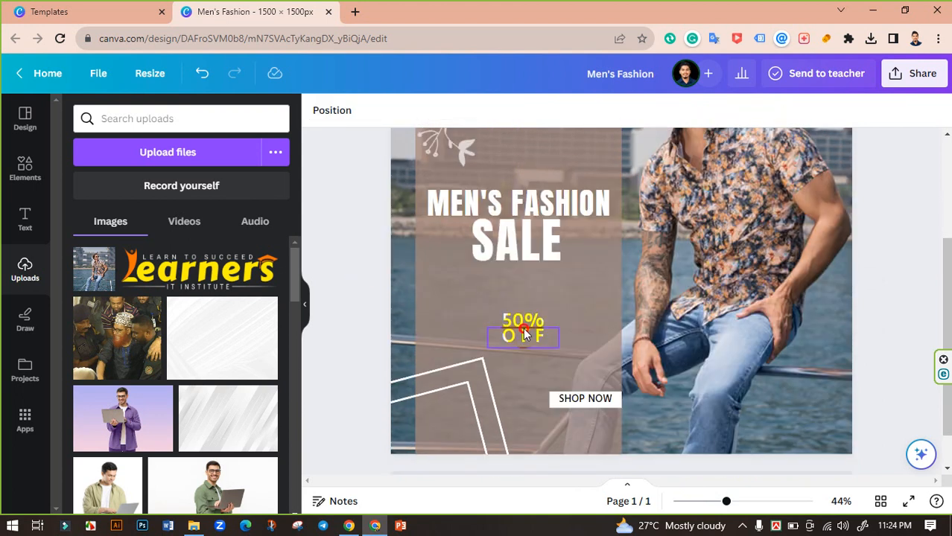
pyautogui.click(524, 334)
pyautogui.moveTo(559, 312); pyautogui.dragTo(637, 253)
pyautogui.moveTo(591, 286); pyautogui.dragTo(544, 286)
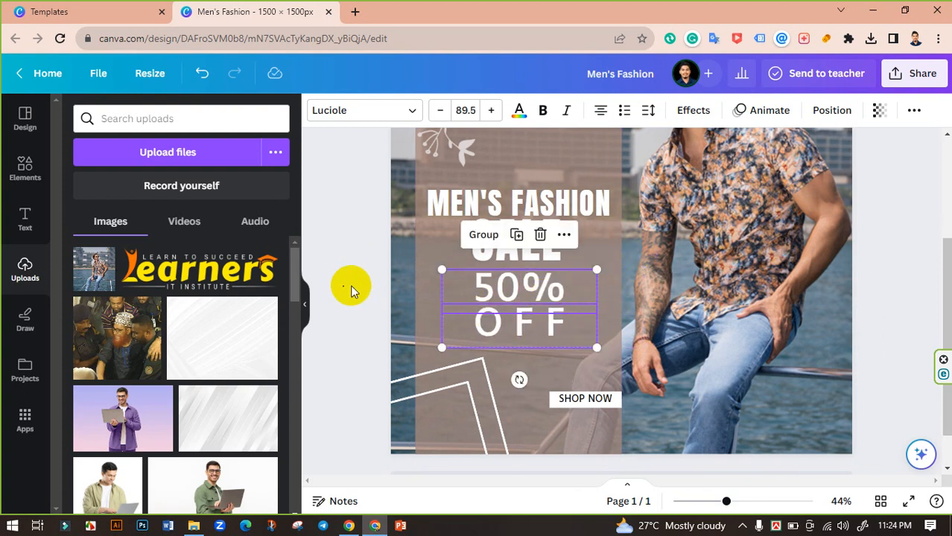
# Set the OFF text's letter spacing to 0.
pyautogui.click(544, 328)
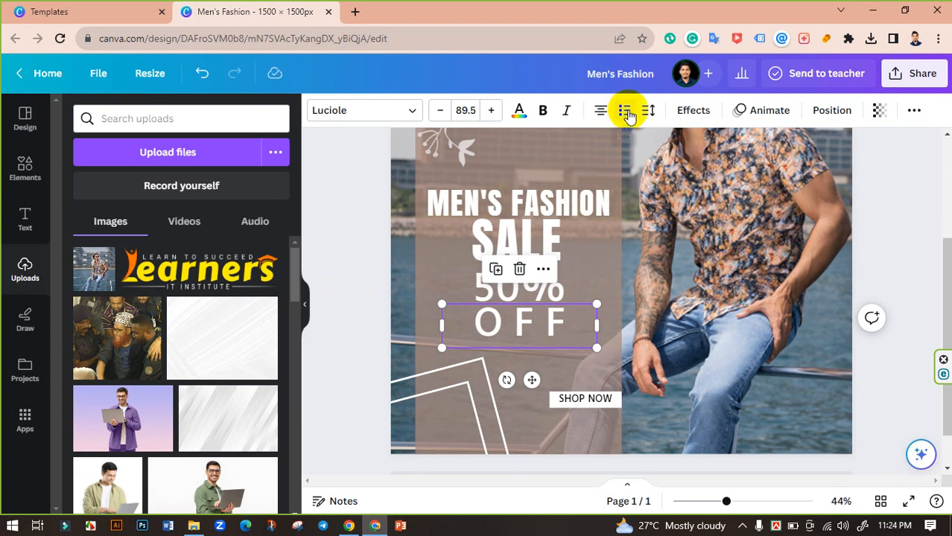
pyautogui.click(648, 110)
pyautogui.moveTo(740, 175); pyautogui.dragTo(679, 176)
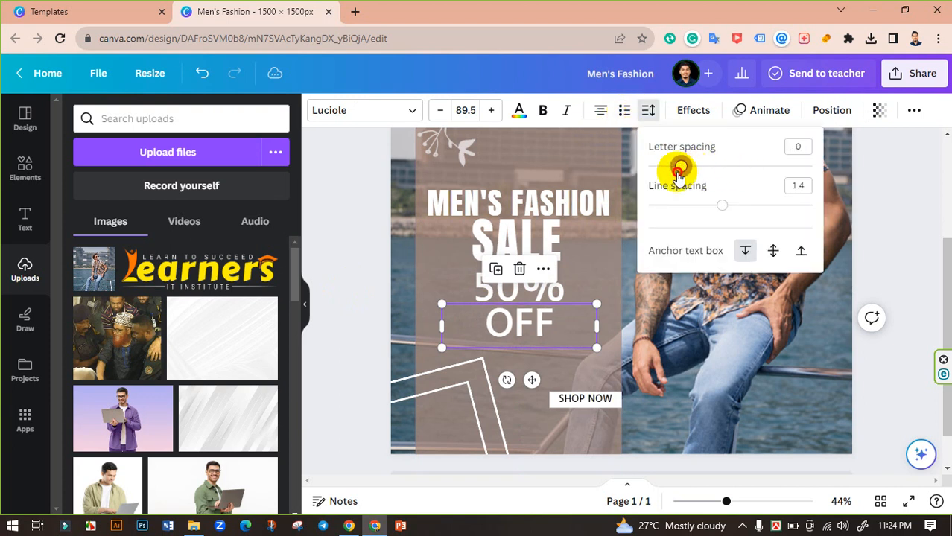
pyautogui.click(347, 283)
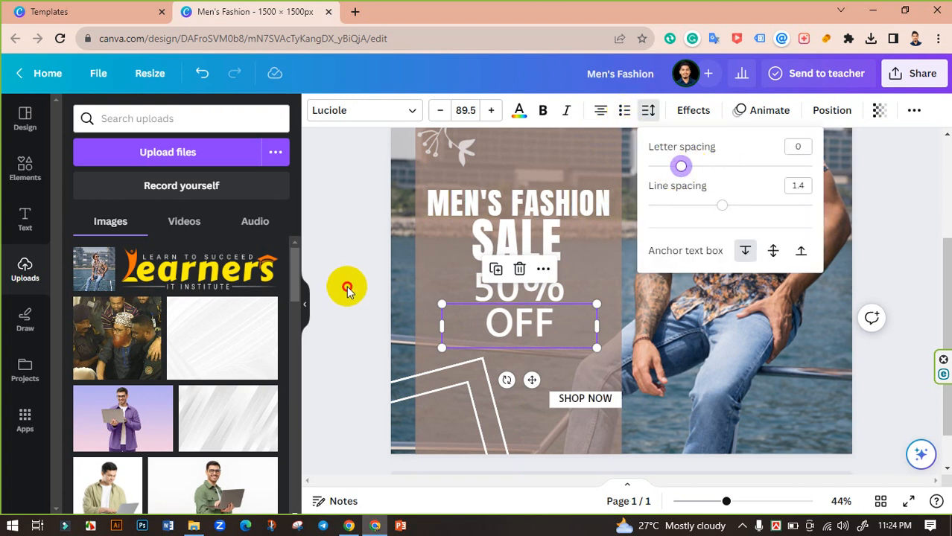
# Change the font of the 50% text to Anton.
pyautogui.click(479, 293)
pyautogui.click(648, 112)
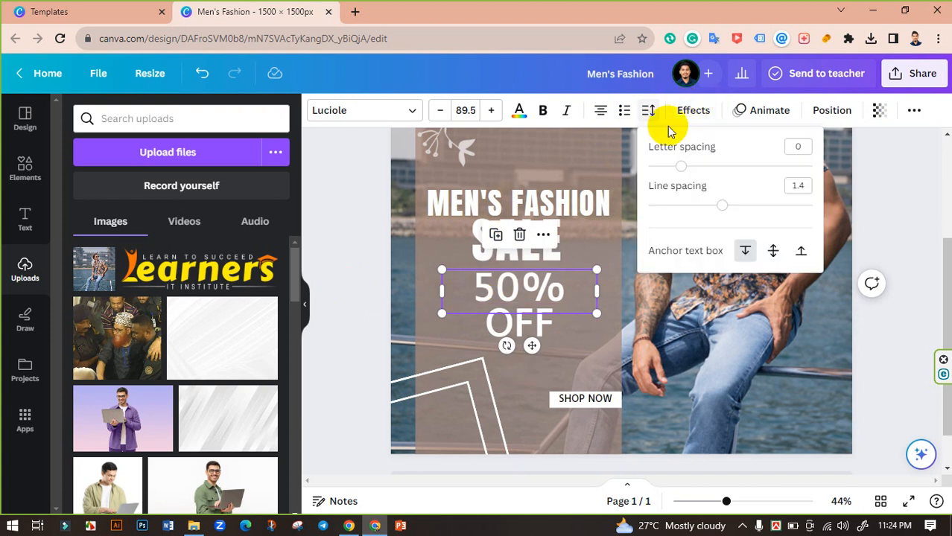
pyautogui.click(372, 221)
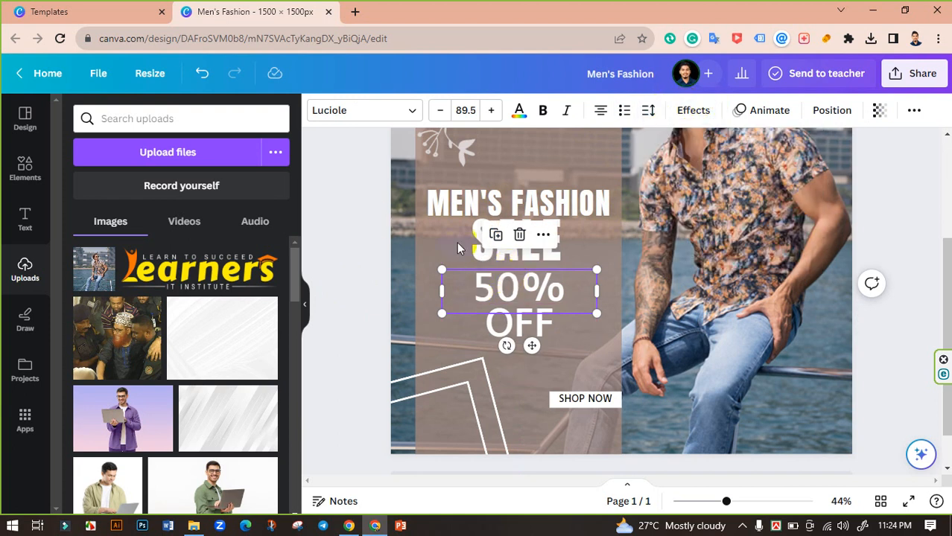
pyautogui.click(378, 110)
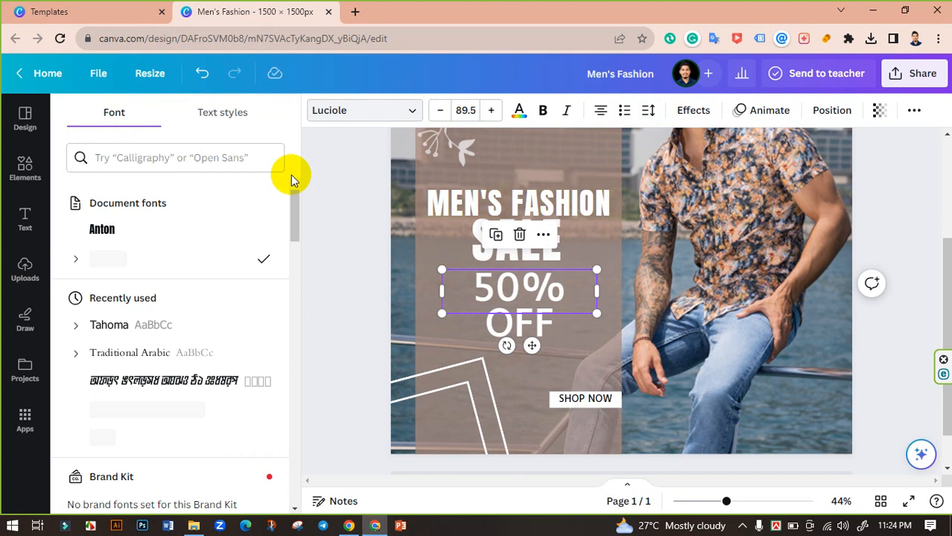
pyautogui.click(149, 237)
pyautogui.click(388, 274)
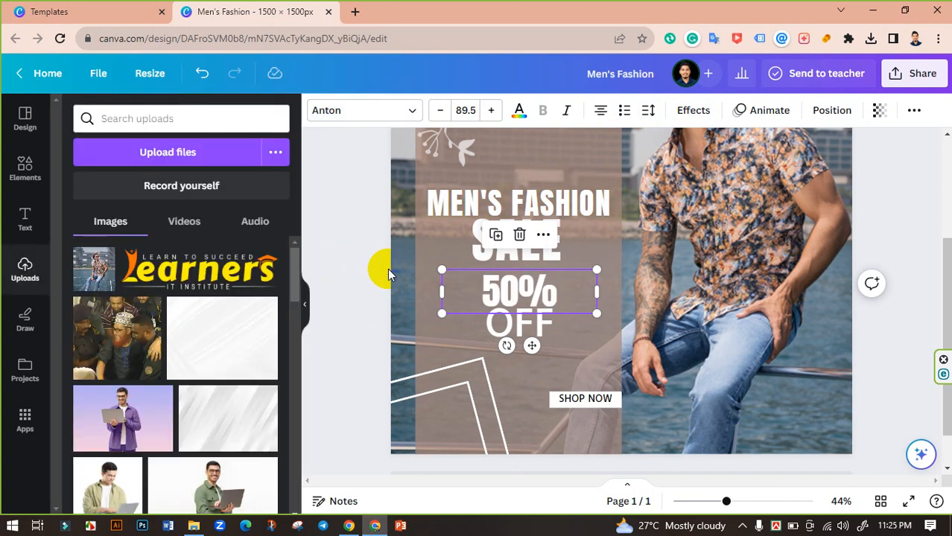
# Move the OFF text down, clear of the 50% text, to just above the SHOP NOW label.
pyautogui.click(521, 289)
pyautogui.doubleClick(497, 290)
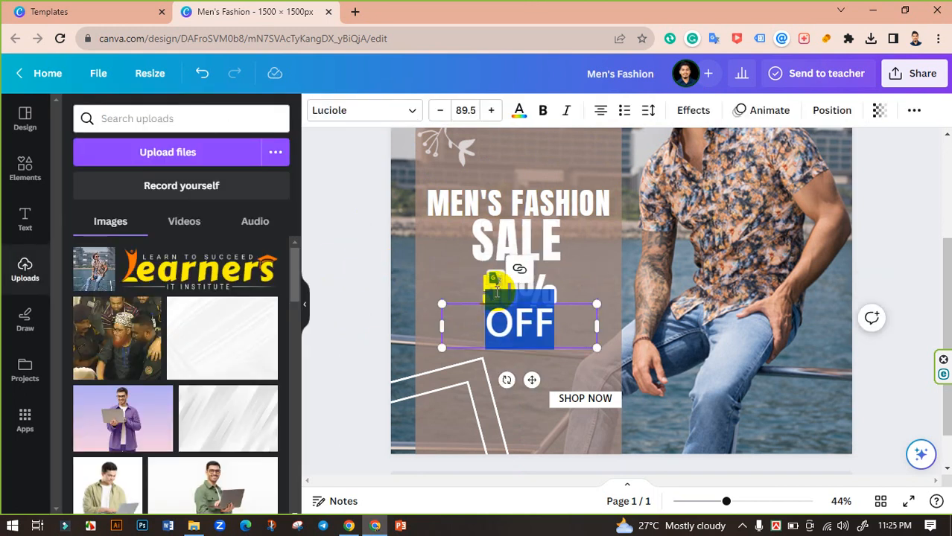
pyautogui.click(419, 301)
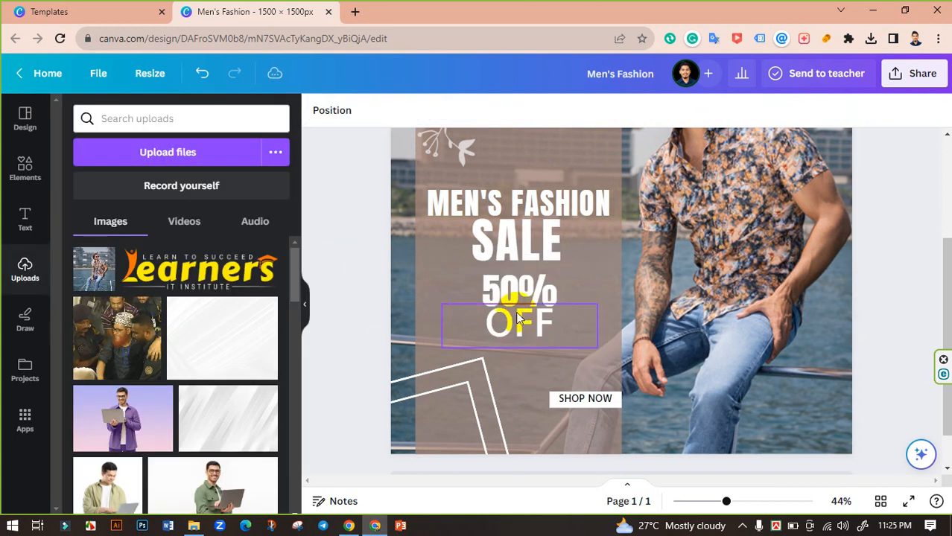
pyautogui.moveTo(524, 320); pyautogui.dragTo(521, 364)
pyautogui.press('Delete')
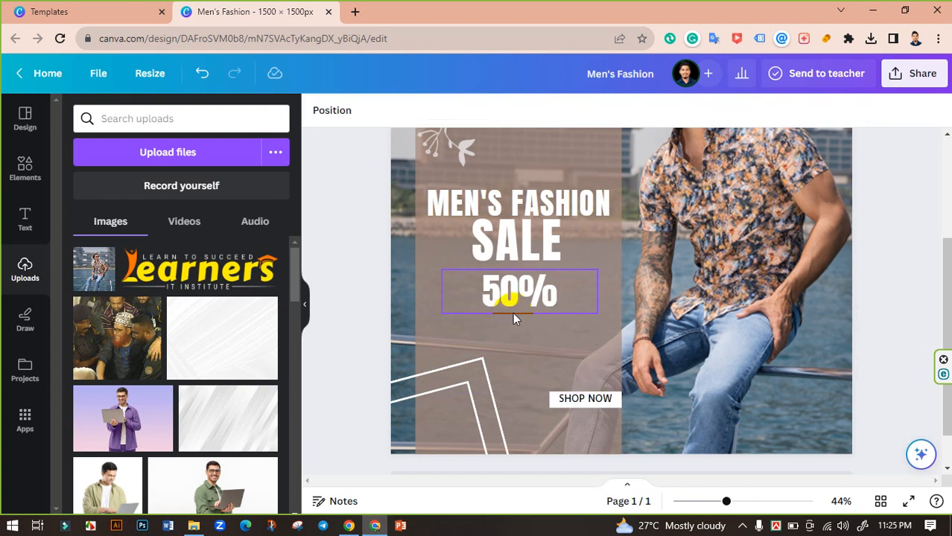
pyautogui.hotkey('ctrl', 'z')
pyautogui.click(336, 279)
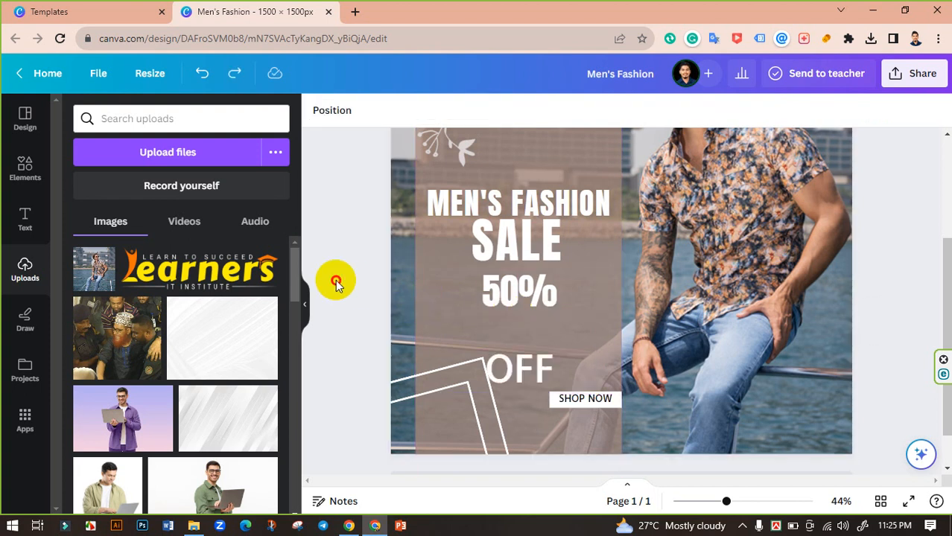
# Remove the percent sign from the 50% text, fit the box to the number and scale it up to size 163.
pyautogui.click(543, 291)
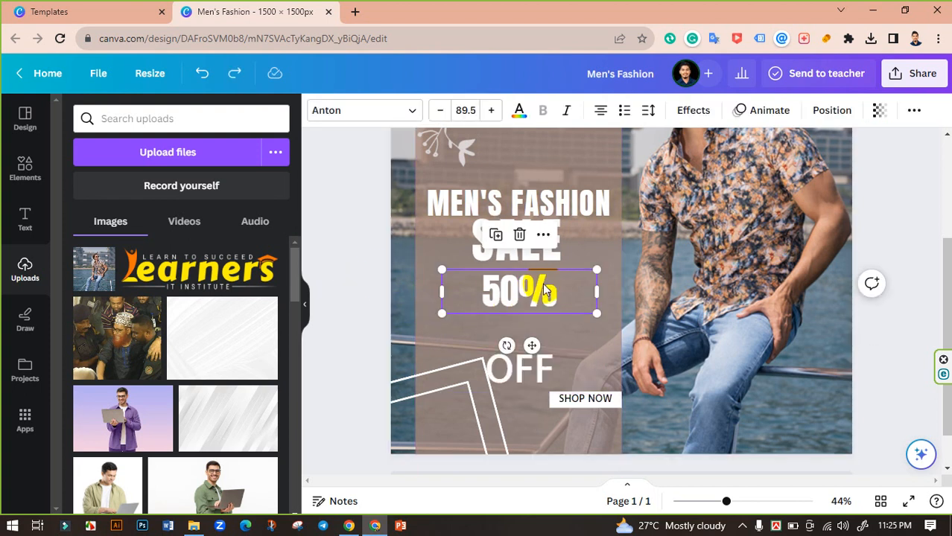
pyautogui.doubleClick(530, 286)
pyautogui.moveTo(527, 289); pyautogui.dragTo(572, 292)
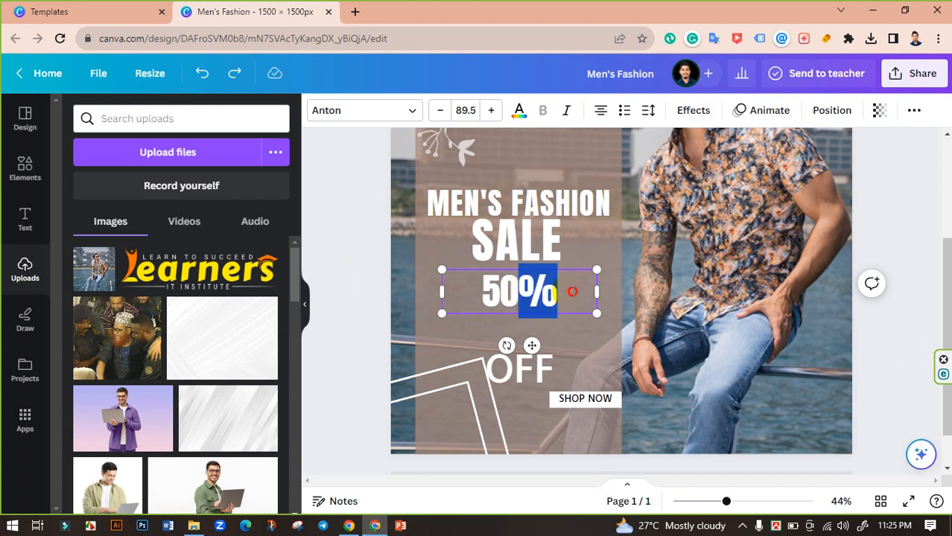
pyautogui.press('BackSpace')
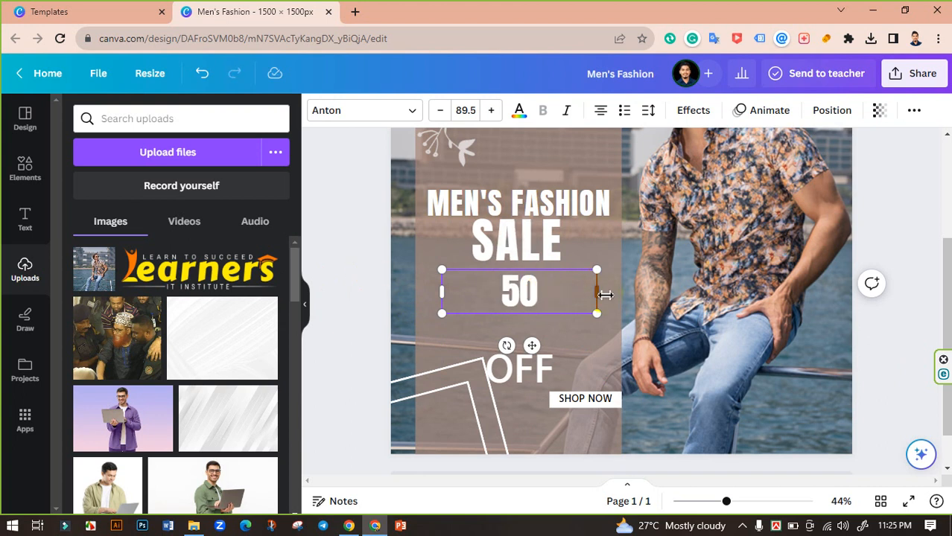
pyautogui.moveTo(597, 296); pyautogui.dragTo(548, 297)
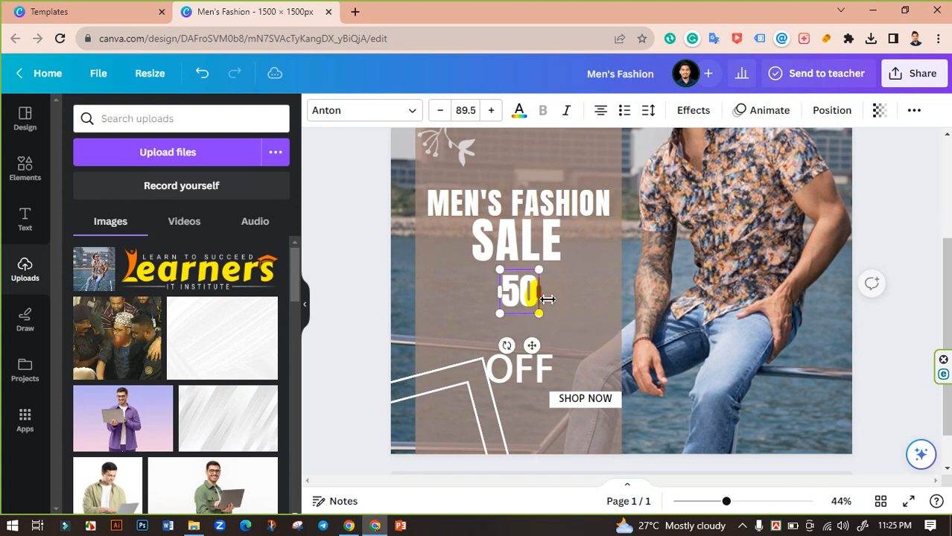
pyautogui.moveTo(497, 322); pyautogui.dragTo(435, 337)
# Duplicate the large 50 text beside the original and replace the copy's text with "%".
pyautogui.moveTo(492, 298); pyautogui.dragTo(586, 307)
pyautogui.doubleClick(587, 307)
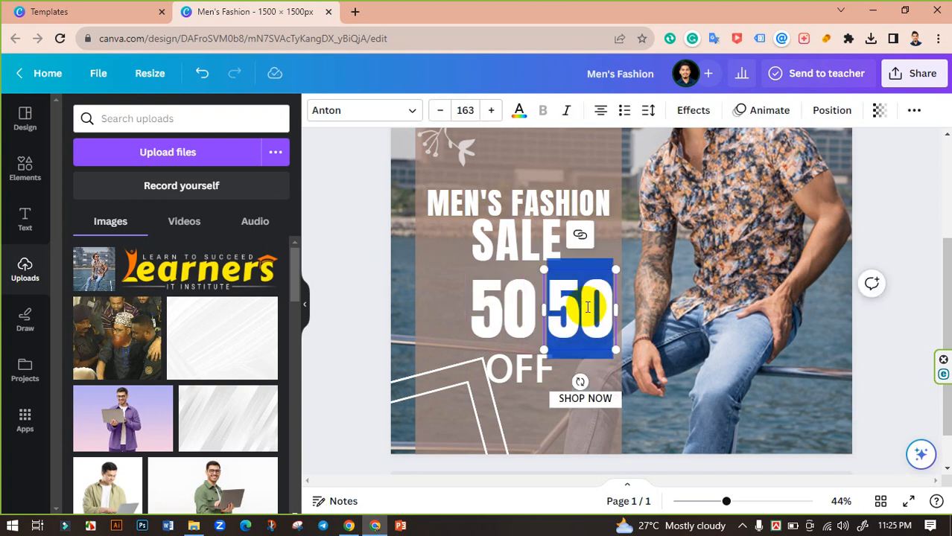
pyautogui.write('%')
pyautogui.click(344, 283)
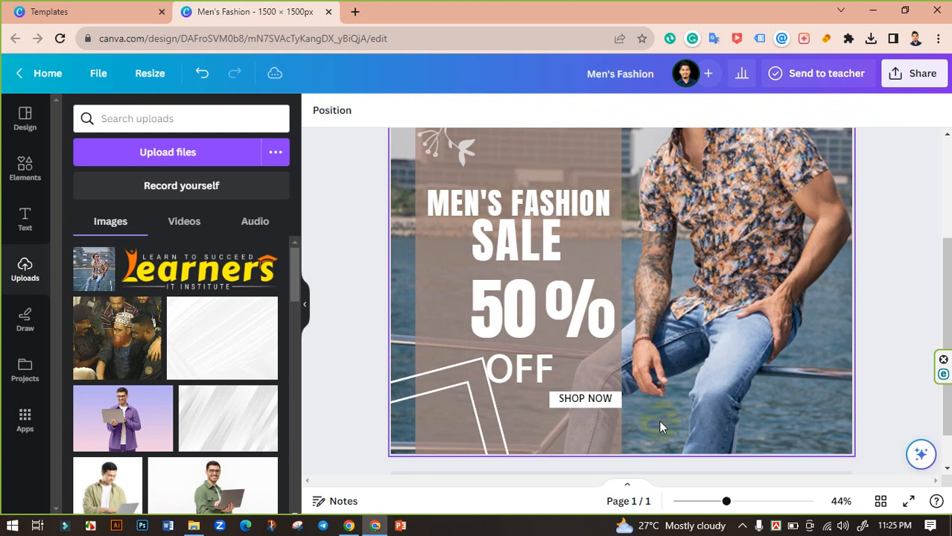
# Scale the % sign down and align it against the upper right of the 50.
pyautogui.moveTo(734, 506); pyautogui.dragTo(742, 507)
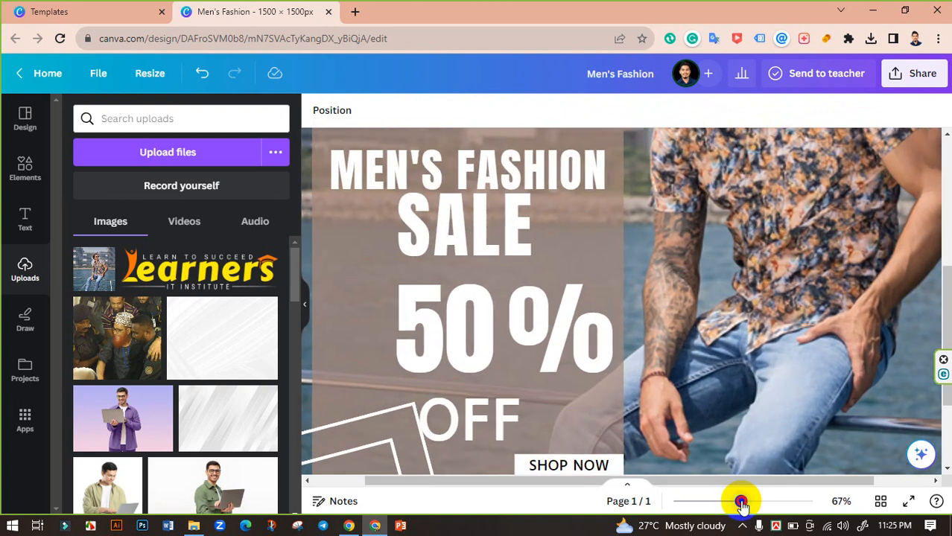
pyautogui.click(581, 343)
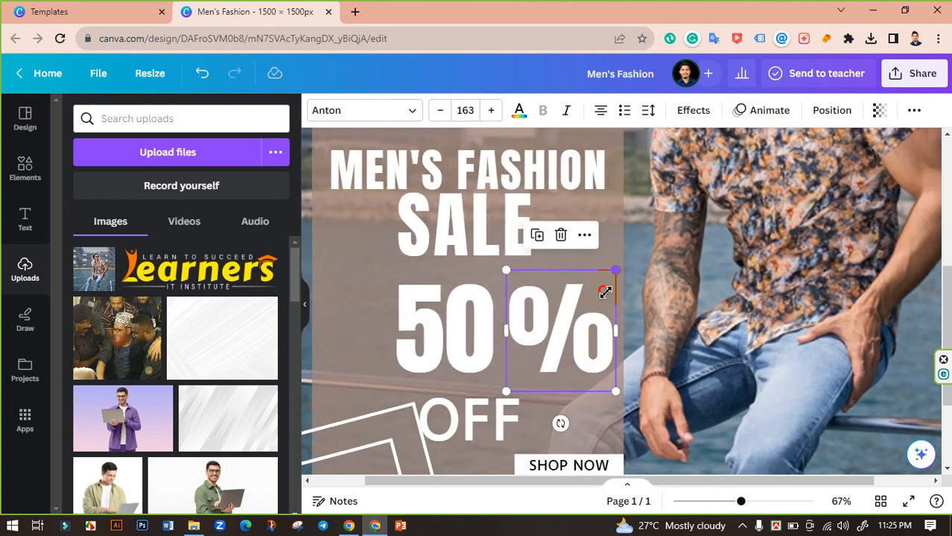
pyautogui.moveTo(605, 292); pyautogui.dragTo(521, 306)
# Move the OFF text under the % sign, narrow its box to fit the word and change its font to Anton.
pyautogui.moveTo(469, 421); pyautogui.dragTo(502, 404)
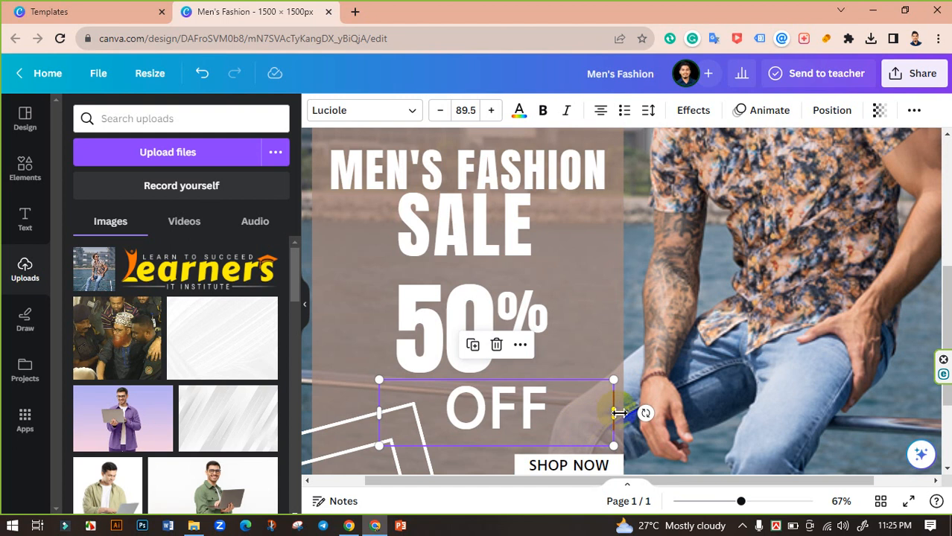
pyautogui.moveTo(613, 414); pyautogui.dragTo(553, 415)
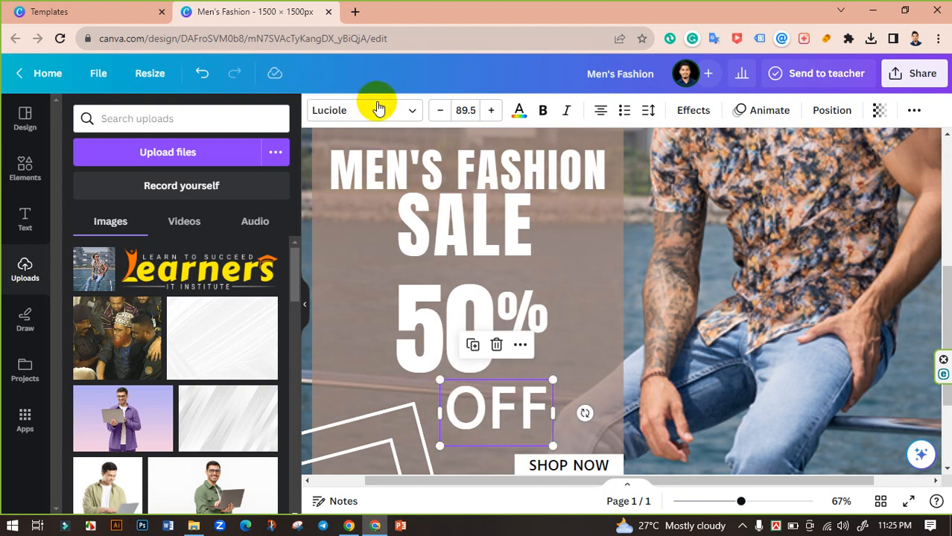
pyautogui.click(350, 111)
pyautogui.click(104, 231)
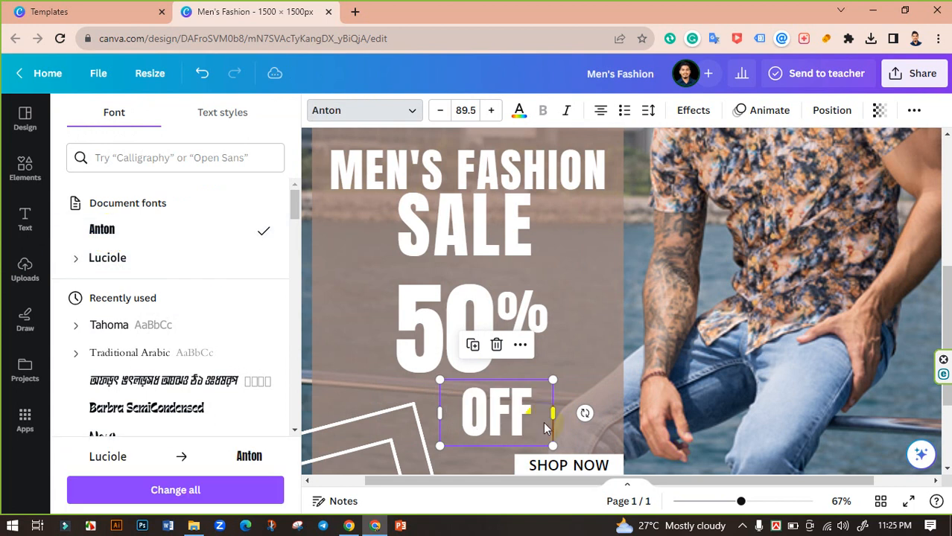
# Tuck the OFF text directly below the % sign beside the 50 and scale it down to size 64.8.
pyautogui.moveTo(557, 413); pyautogui.dragTo(533, 361)
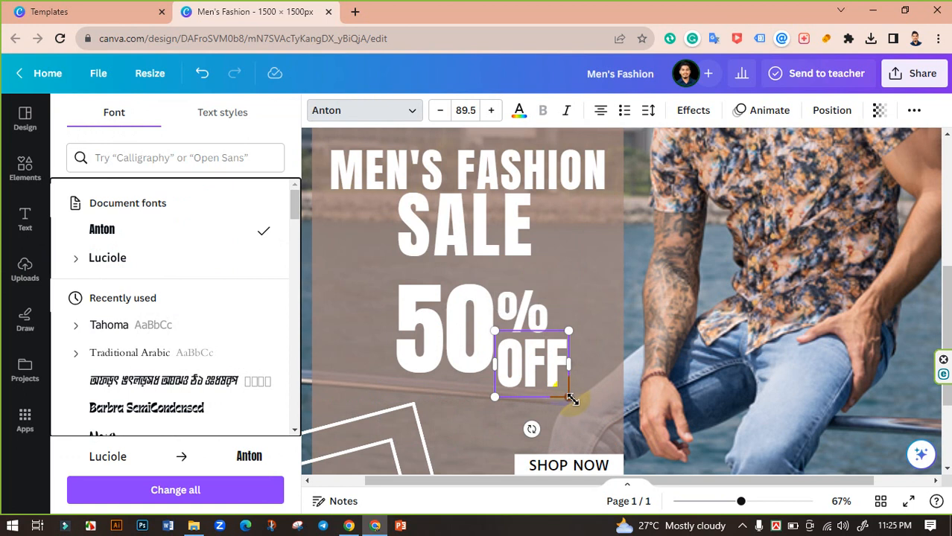
pyautogui.moveTo(565, 392); pyautogui.dragTo(548, 380)
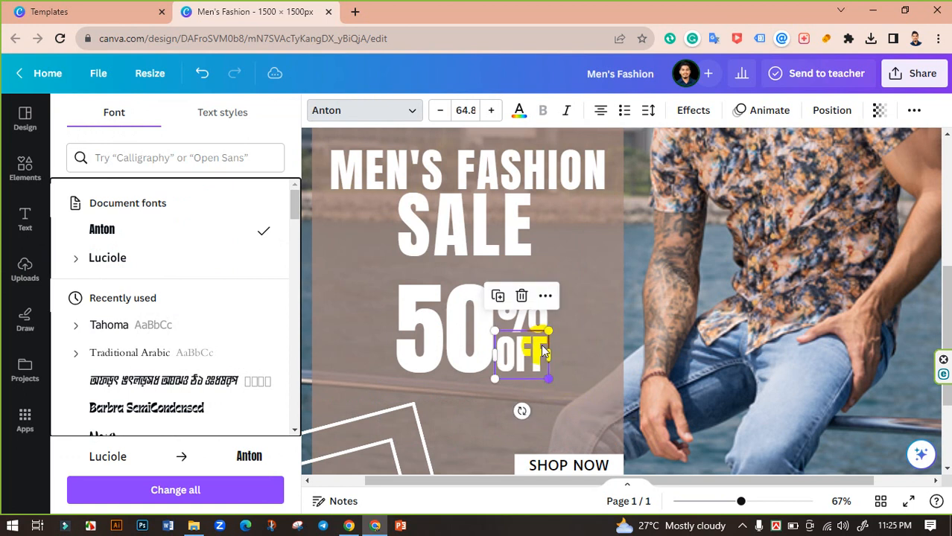
pyautogui.keyDown('shift'); pyautogui.click(526, 320); pyautogui.keyUp('shift')
pyautogui.moveTo(526, 321); pyautogui.dragTo(529, 329)
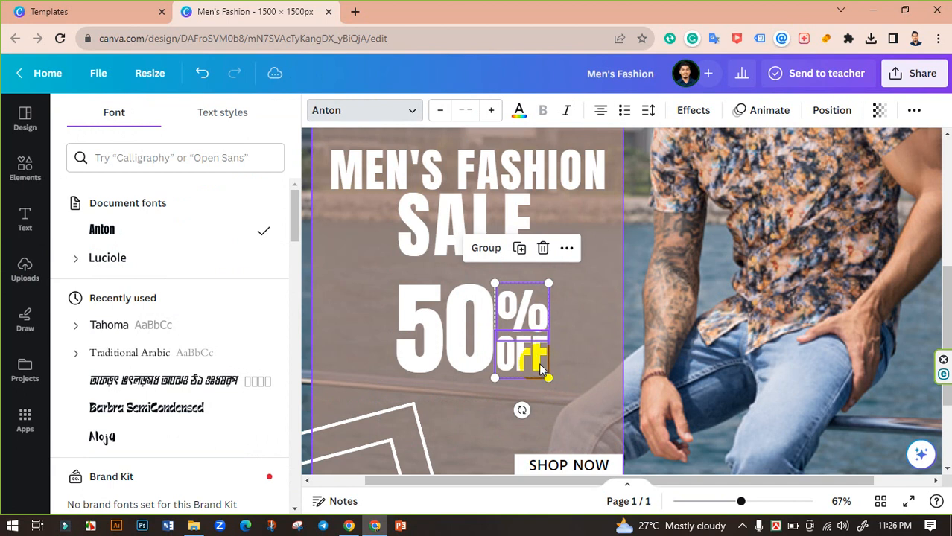
# Nudge the % and OFF texts together slightly right to leave a small gap beside the 50.
pyautogui.click(504, 396)
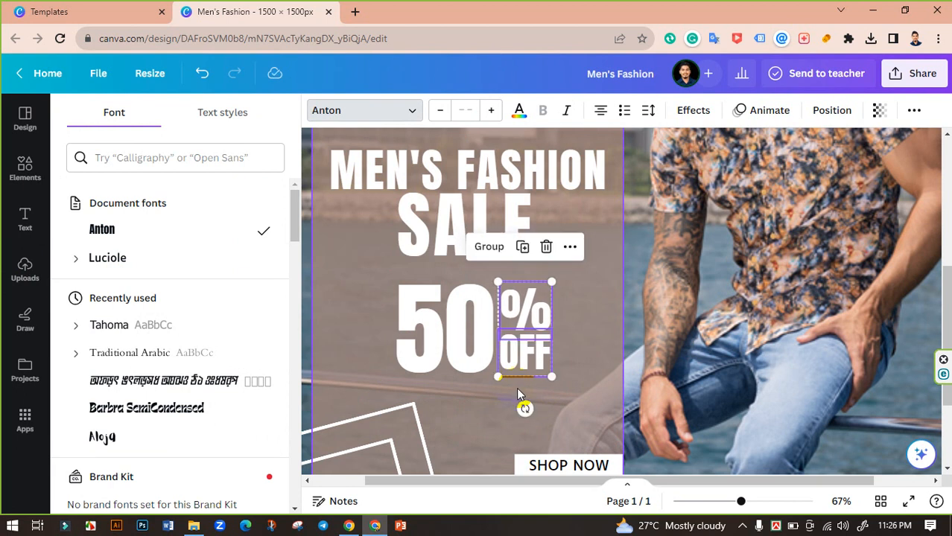
pyautogui.press('Right')
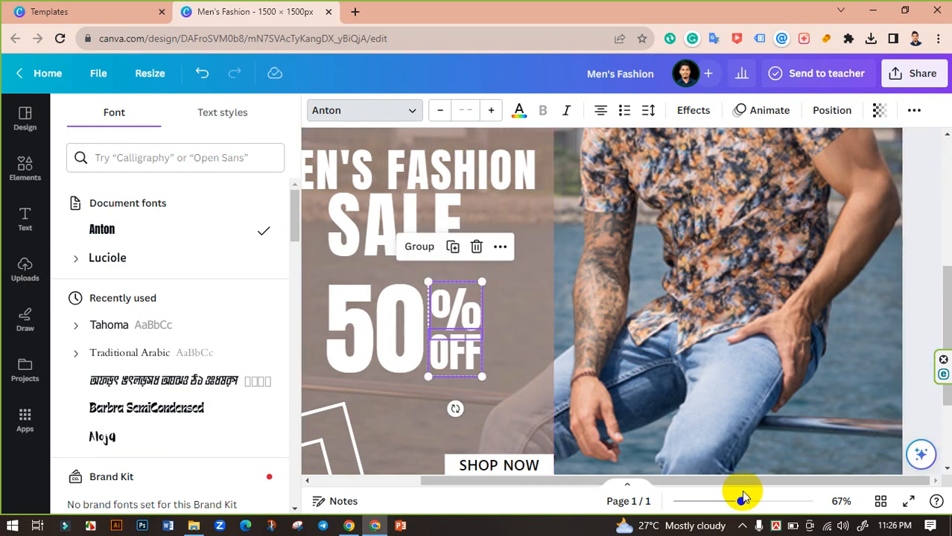
pyautogui.moveTo(737, 506); pyautogui.dragTo(723, 504)
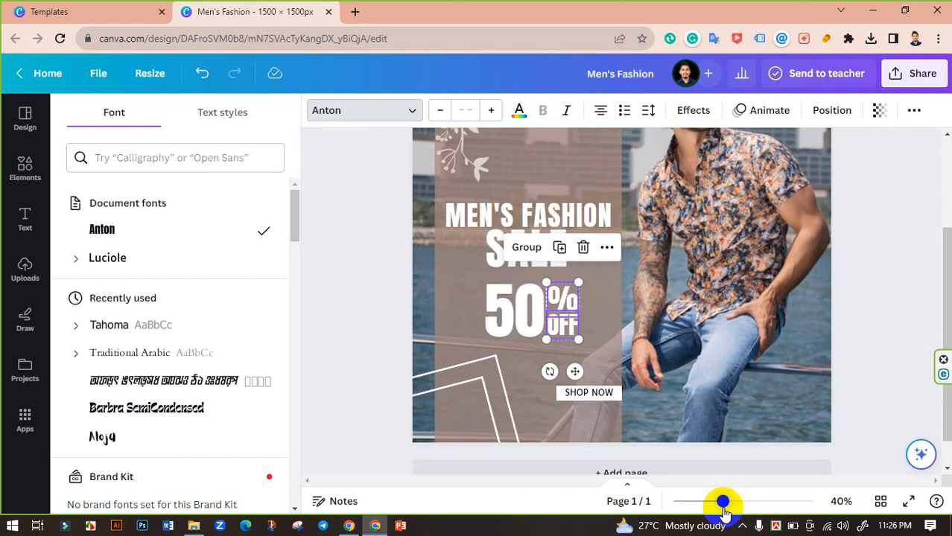
pyautogui.click(392, 290)
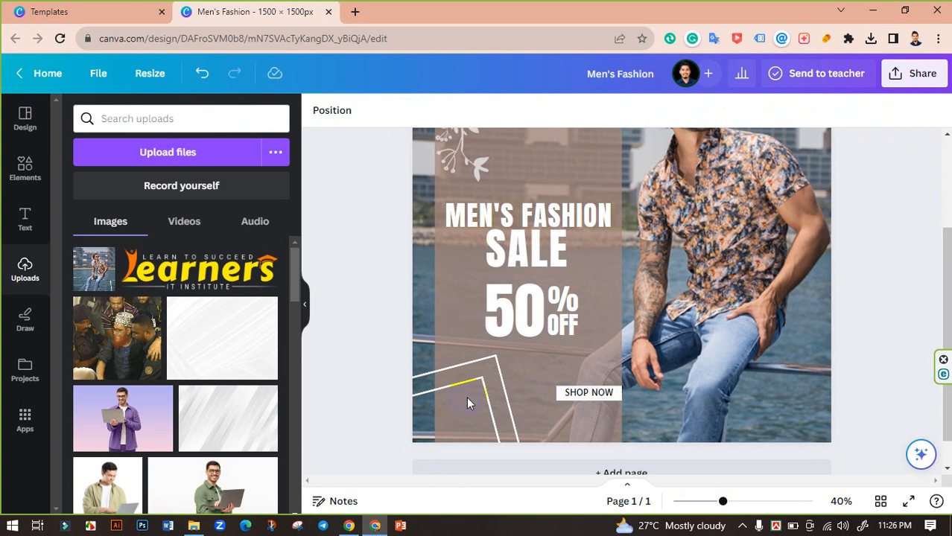
# Enlarge the SHOP NOW text together with its white box until the text reaches size 36.3.
pyautogui.moveTo(727, 501); pyautogui.dragTo(762, 502)
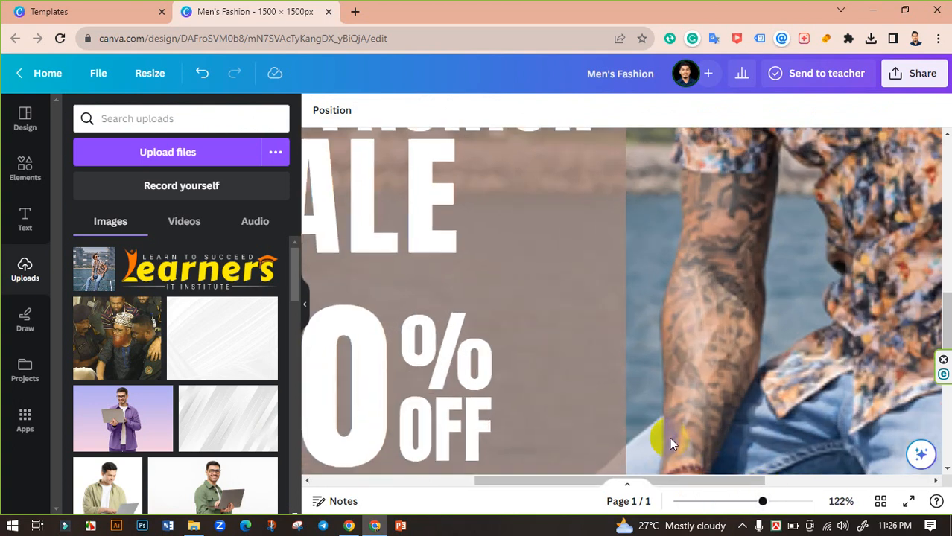
pyautogui.scroll(-5, 670, 437)
pyautogui.click(521, 293)
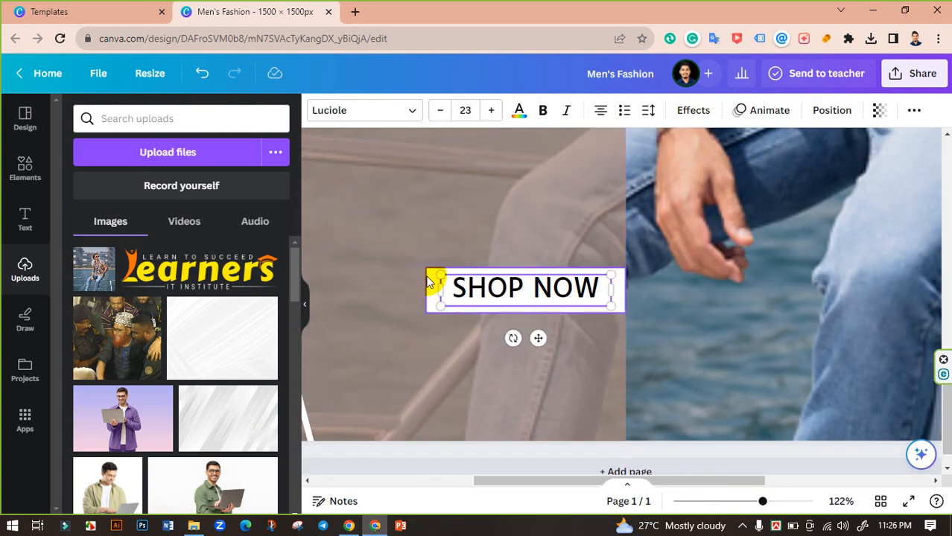
pyautogui.keyDown('shift'); pyautogui.click(430, 276); pyautogui.keyUp('shift')
pyautogui.moveTo(380, 265); pyautogui.dragTo(316, 245)
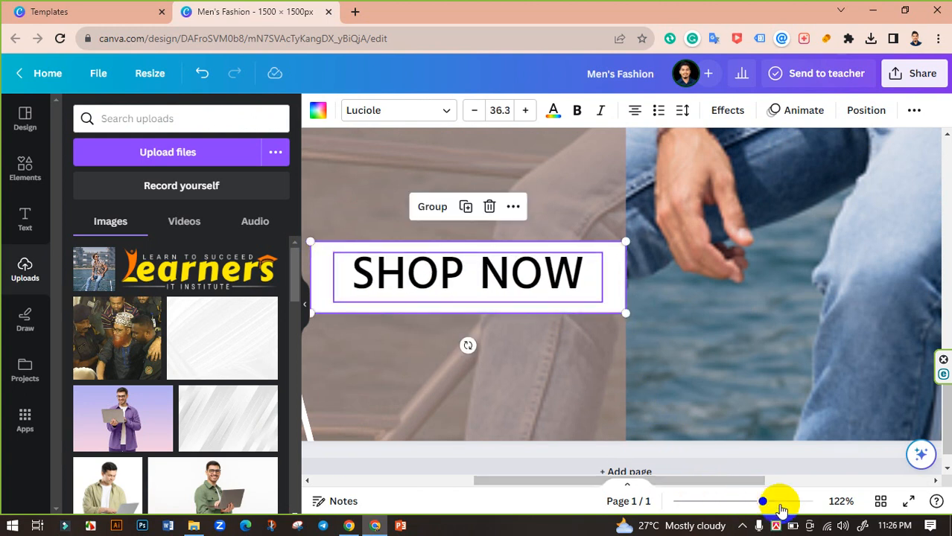
pyautogui.moveTo(760, 501); pyautogui.dragTo(739, 504)
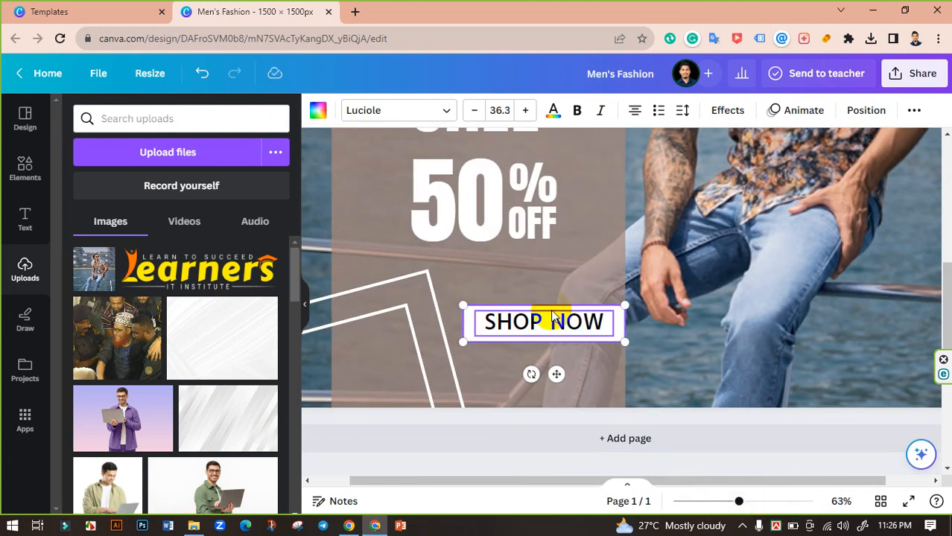
pyautogui.click(640, 331)
# Change the font of the SHOP NOW text to Anton.
pyautogui.click(570, 323)
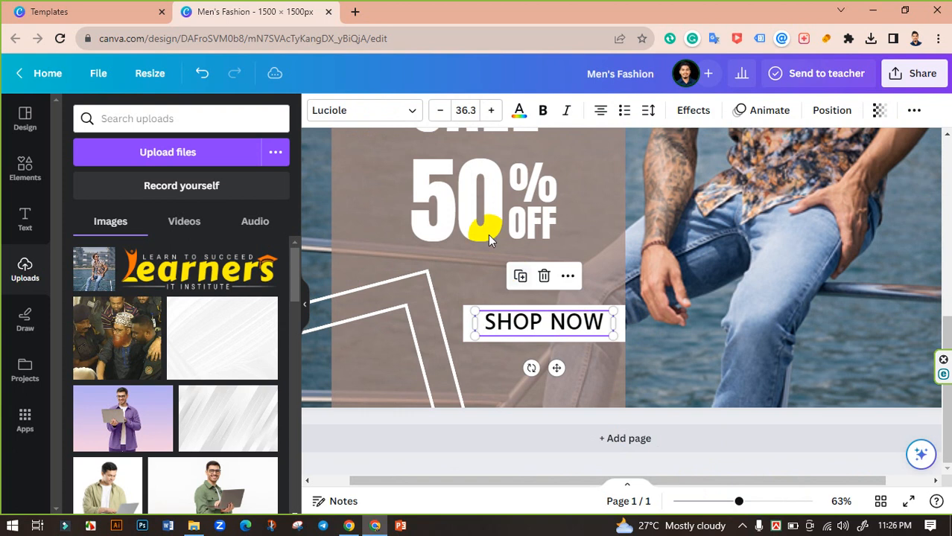
pyautogui.click(374, 118)
pyautogui.click(186, 237)
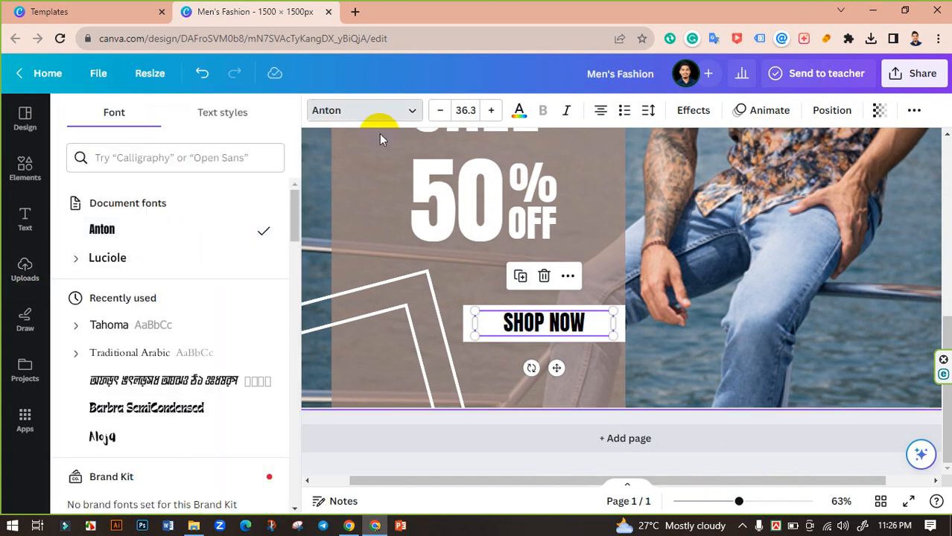
# Recolour the SHOP NOW text with the dark slate photo colour and enlarge it to size 42.6 within its white box.
pyautogui.click(524, 120)
pyautogui.click(194, 352)
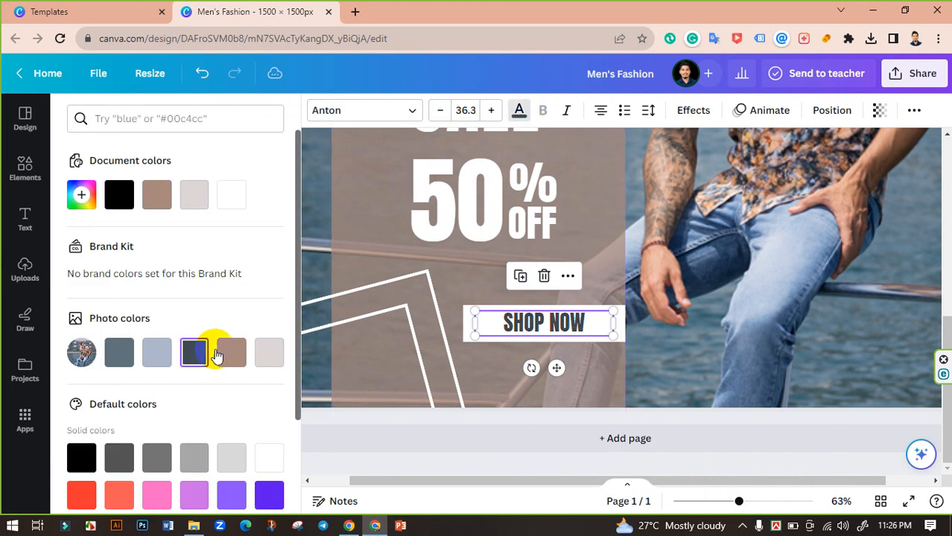
pyautogui.moveTo(643, 306); pyautogui.dragTo(601, 323)
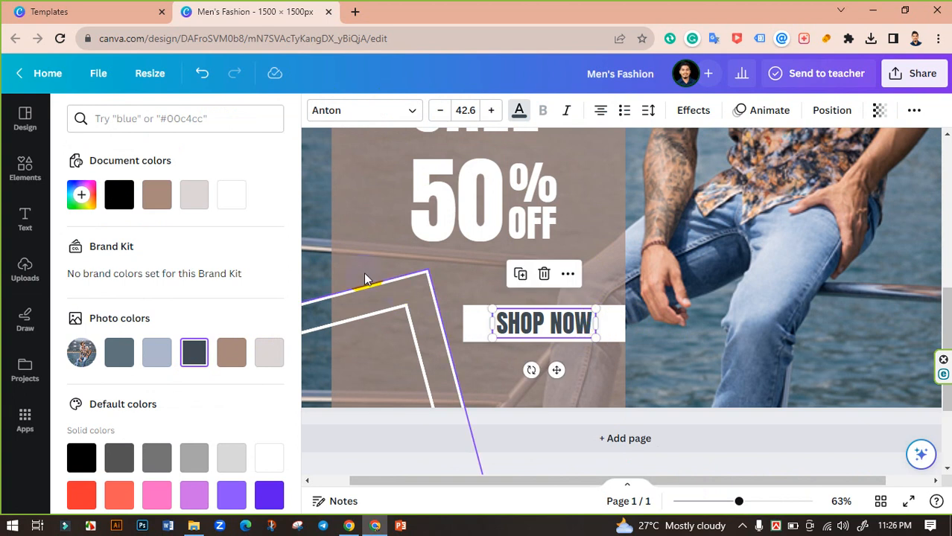
pyautogui.click(322, 258)
# Move the MEN'S FASHION and SALE texts up together to widen the gap above the 50% OFF text.
pyautogui.click(742, 502)
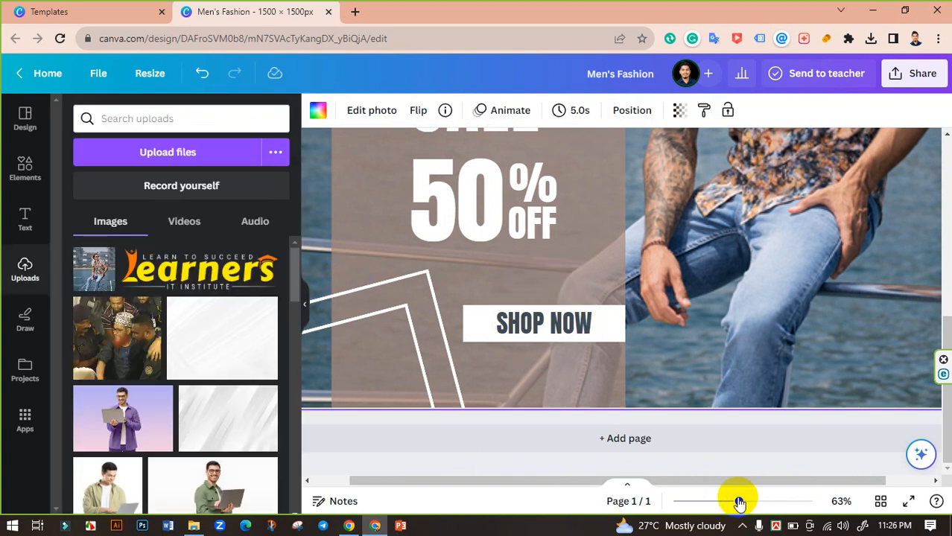
pyautogui.moveTo(739, 503); pyautogui.dragTo(711, 502)
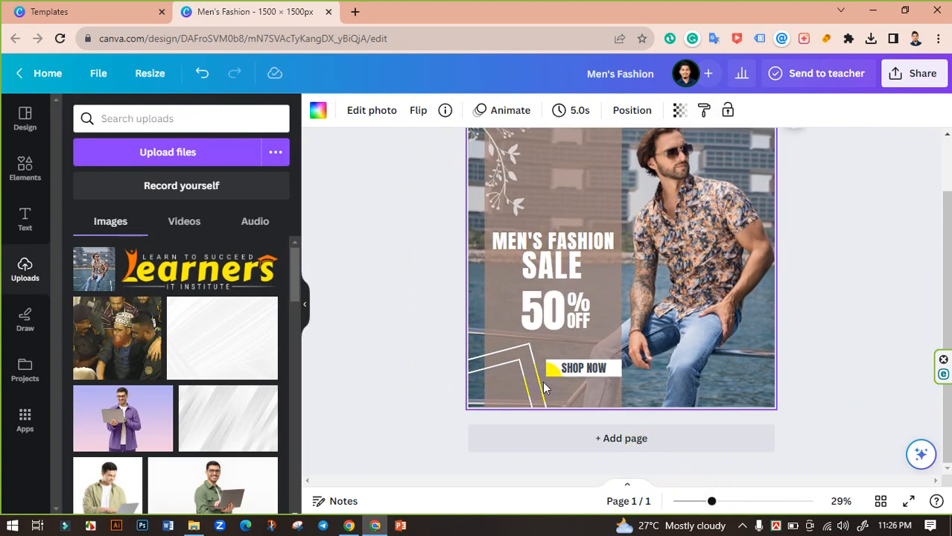
pyautogui.scroll(2, 447, 305)
pyautogui.click(555, 330)
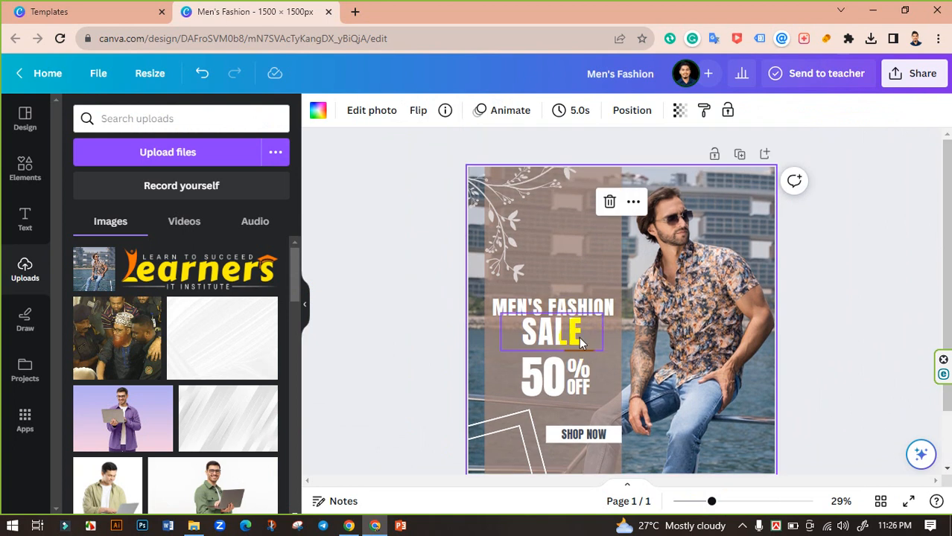
pyautogui.keyDown('shift'); pyautogui.click(573, 313); pyautogui.keyUp('shift')
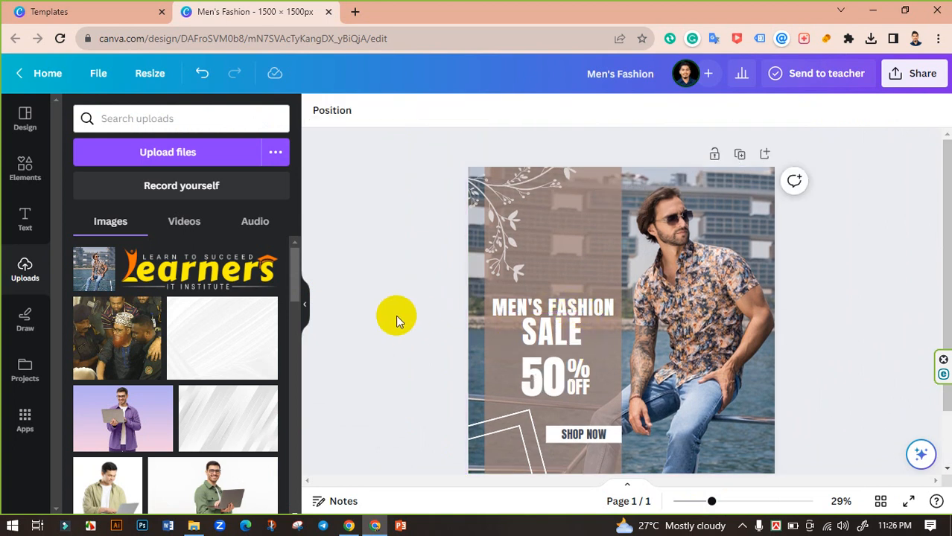
pyautogui.click(559, 332)
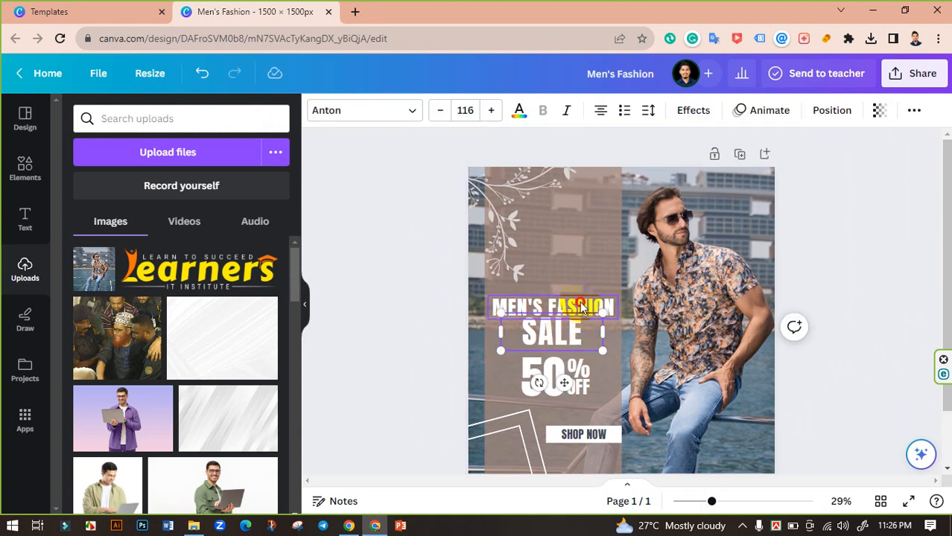
pyautogui.keyDown('shift'); pyautogui.click(556, 304); pyautogui.keyUp('shift')
pyautogui.moveTo(556, 304); pyautogui.dragTo(561, 299)
pyautogui.click(440, 323)
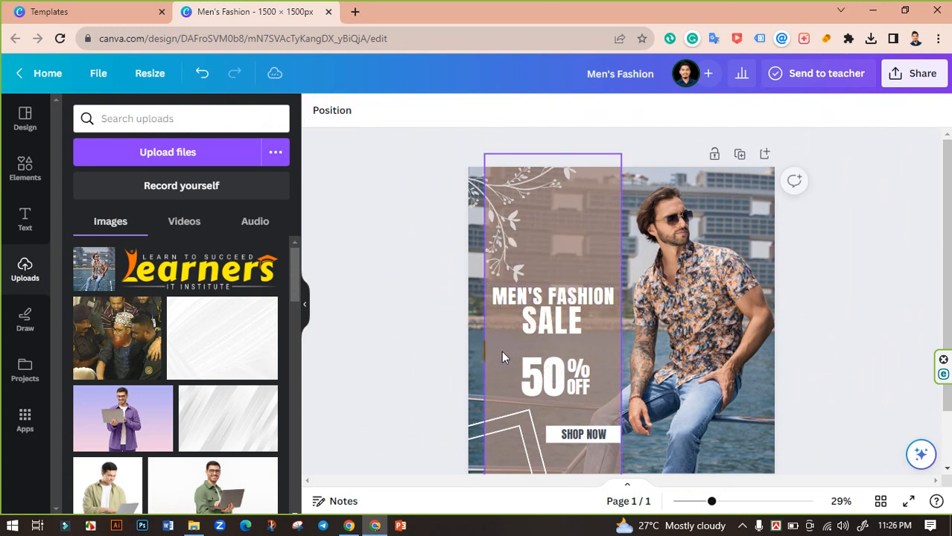
# Move the 50, % and OFF texts up together slightly, keeping them below SALE.
pyautogui.click(544, 376)
pyautogui.keyDown('shift'); pyautogui.click(581, 377); pyautogui.keyUp('shift')
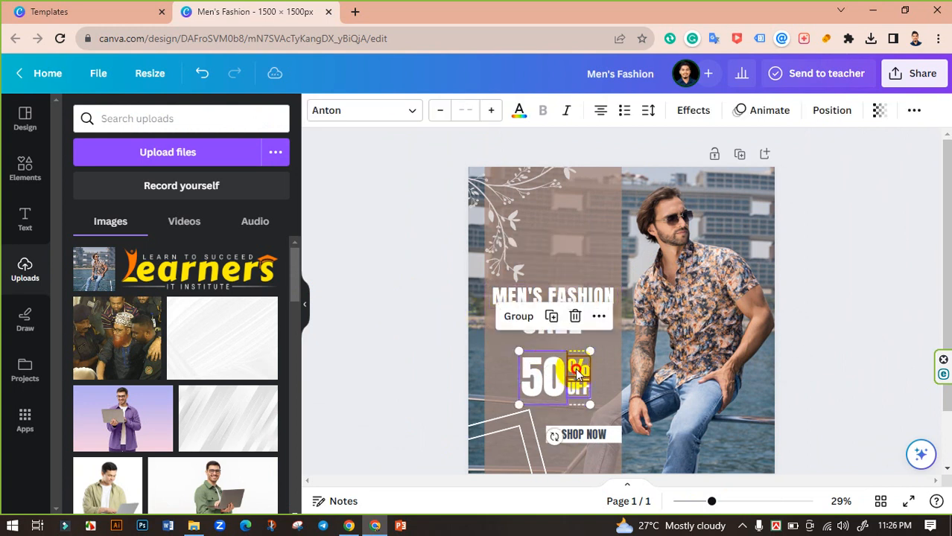
pyautogui.moveTo(581, 377); pyautogui.dragTo(580, 369)
pyautogui.click(441, 352)
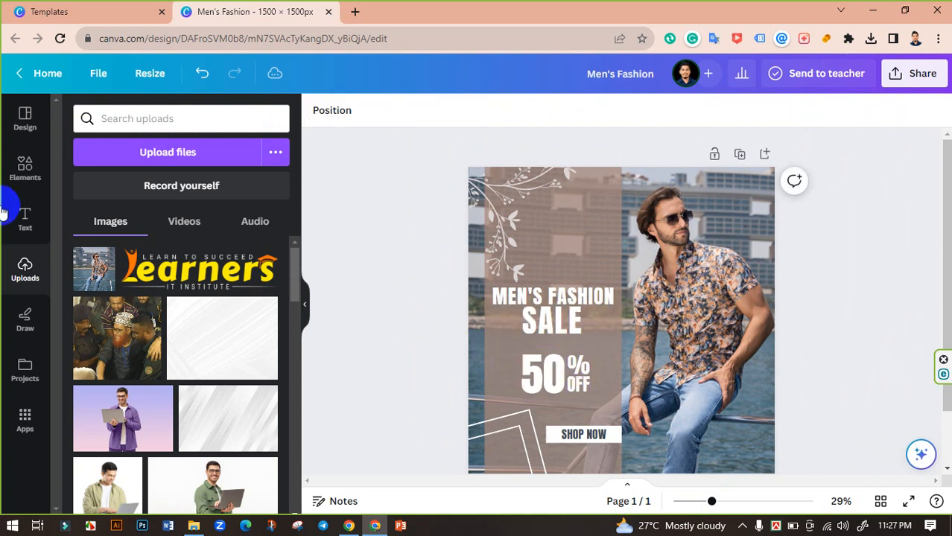
# Find arrow graphics in the element library and add the curved arrow that points down-left to the design.
pyautogui.click(4, 179)
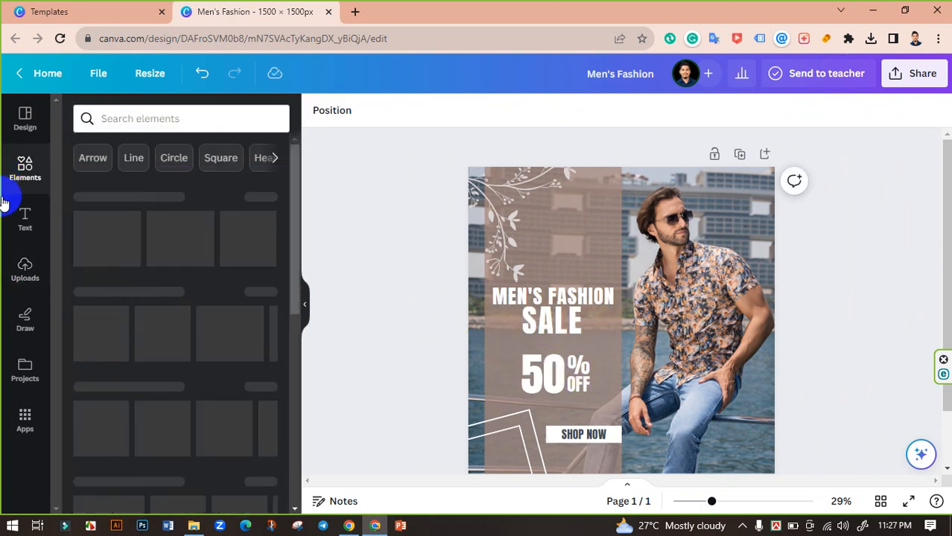
pyautogui.click(89, 159)
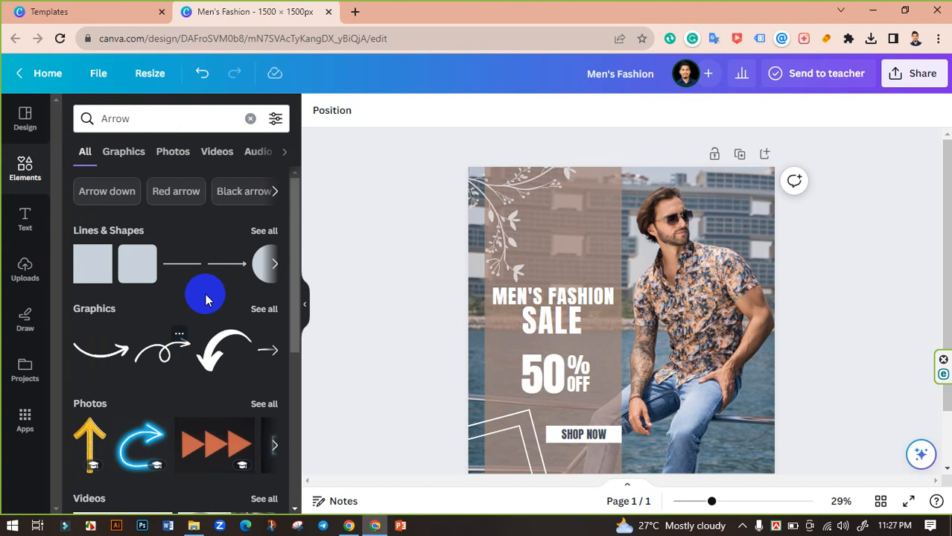
pyautogui.click(264, 309)
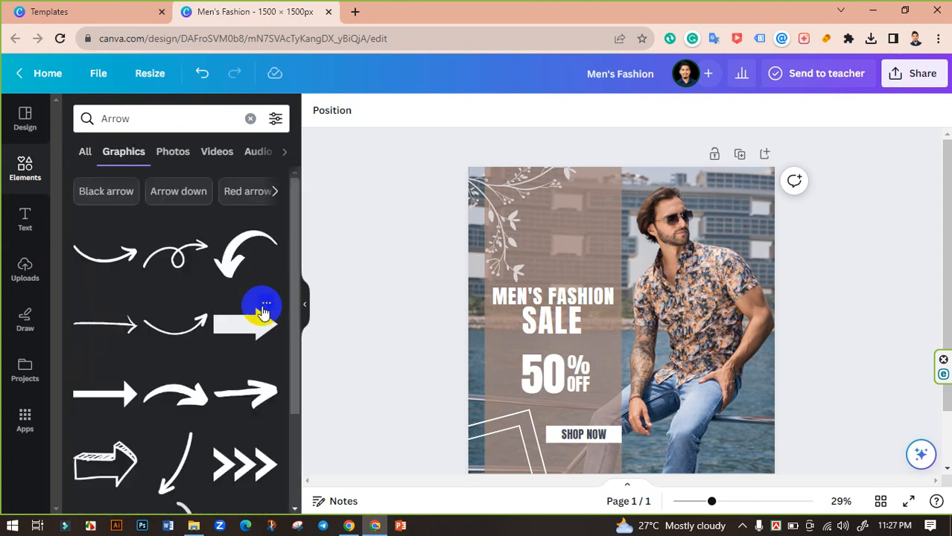
pyautogui.scroll(-5, 238, 328)
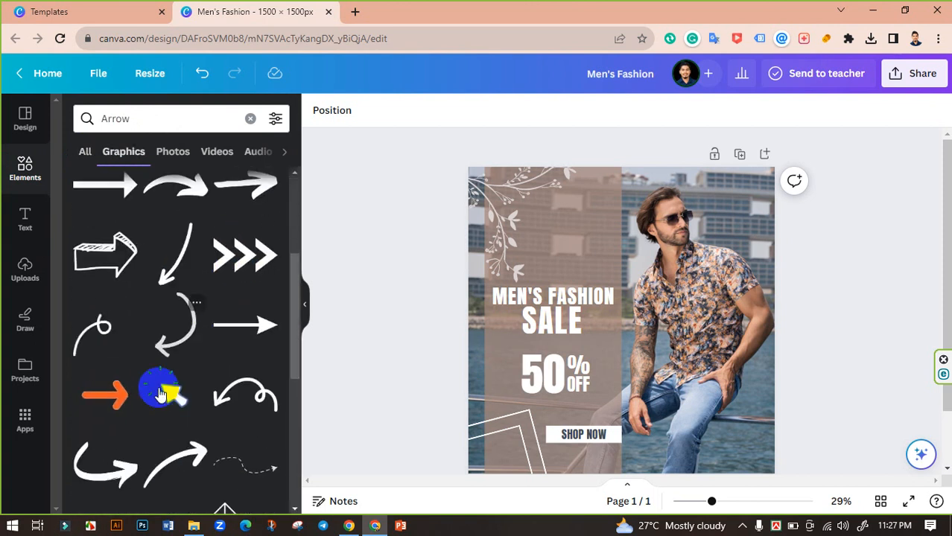
pyautogui.click(179, 343)
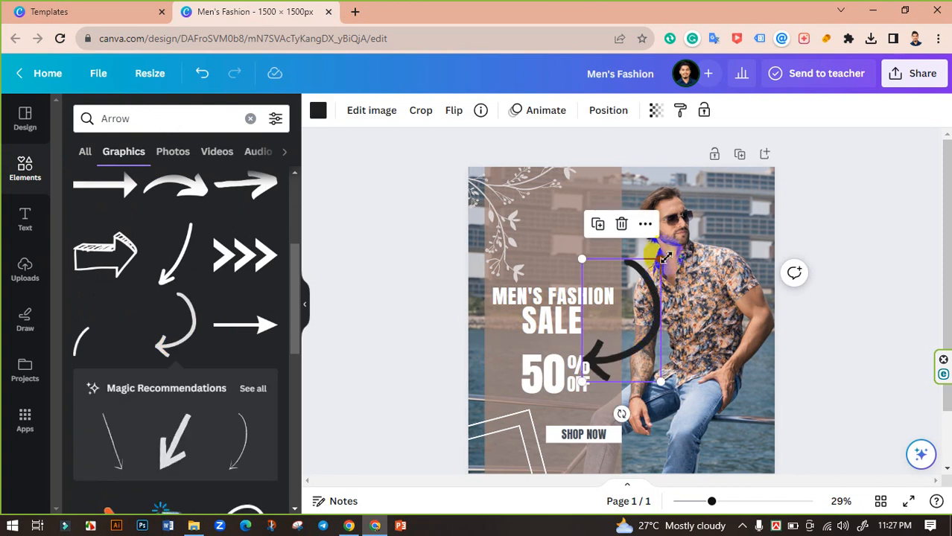
# Shrink the curved arrow and rotate it so it sweeps from SALE down to the OFF text.
pyautogui.moveTo(666, 258); pyautogui.dragTo(614, 326)
pyautogui.moveTo(623, 308); pyautogui.dragTo(626, 309)
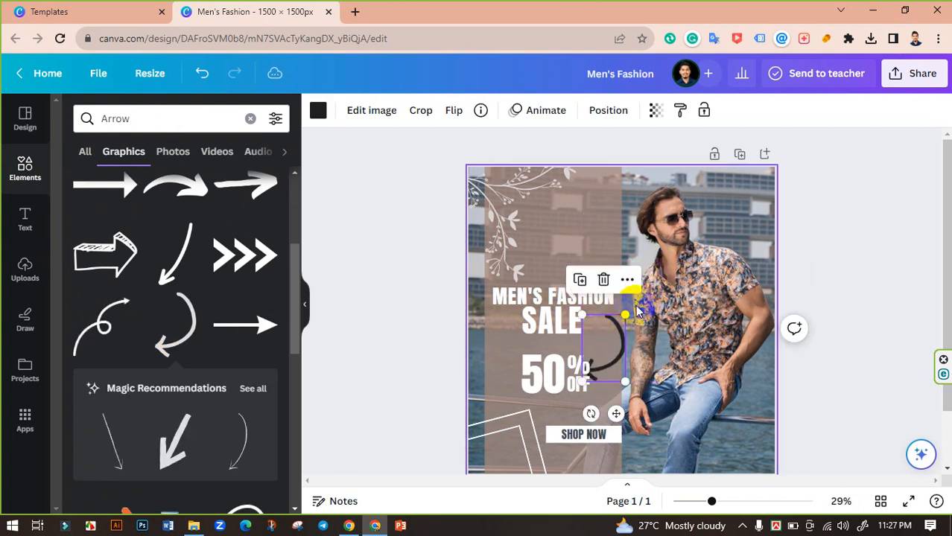
pyautogui.moveTo(592, 414); pyautogui.dragTo(624, 403)
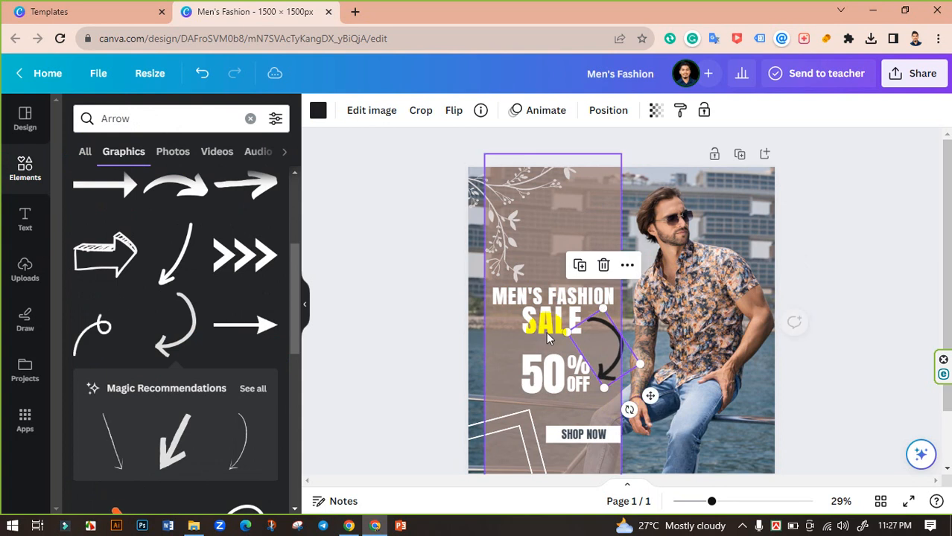
# Recolour the curved arrow white using the document colours.
pyautogui.click(320, 114)
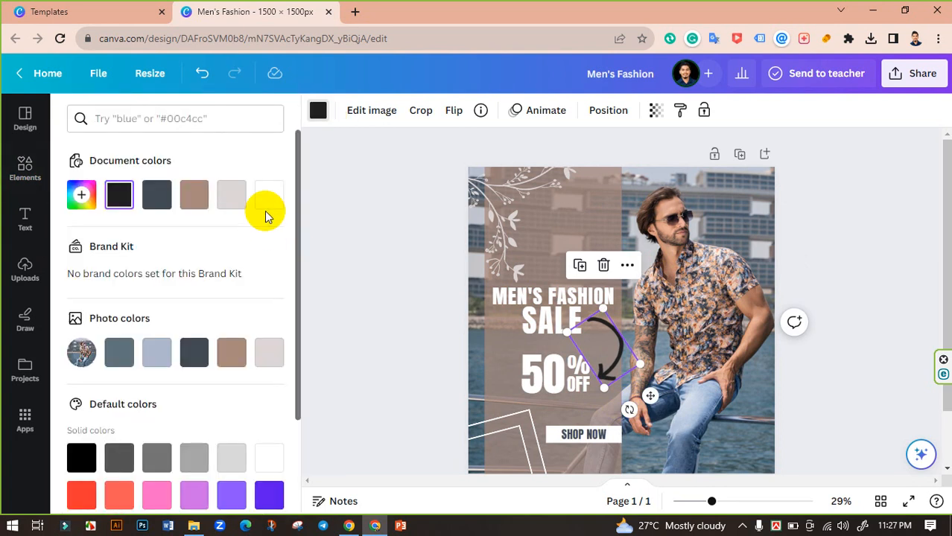
pyautogui.click(237, 205)
pyautogui.click(270, 200)
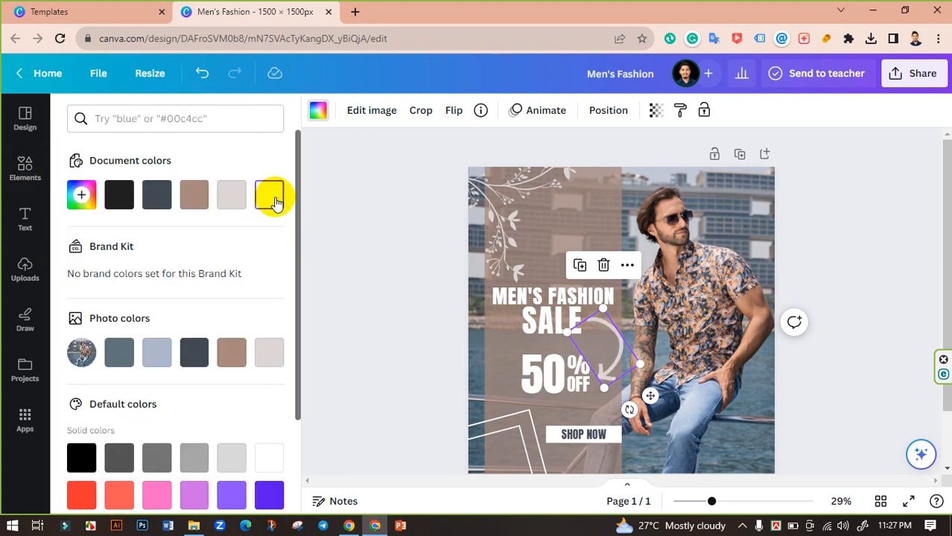
pyautogui.click(375, 249)
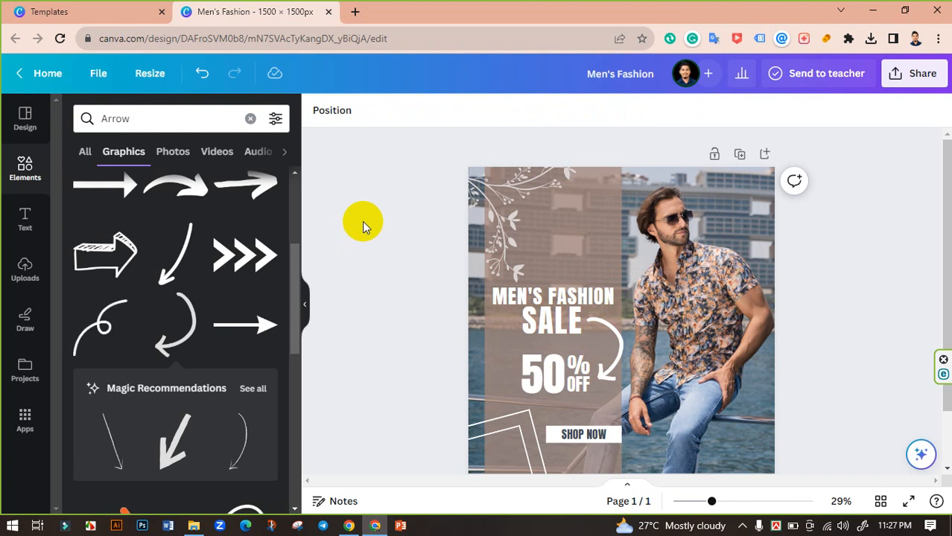
# Add the curved arrow with a loop from the arrow graphics, place it beside the % text and shrink it to about 260 × 138.
pyautogui.click(614, 336)
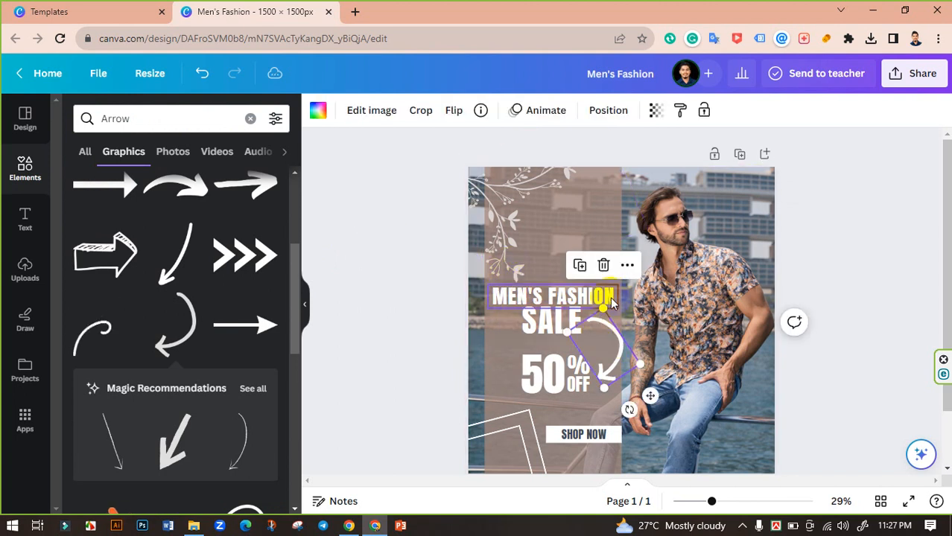
pyautogui.scroll(-2, 186, 282)
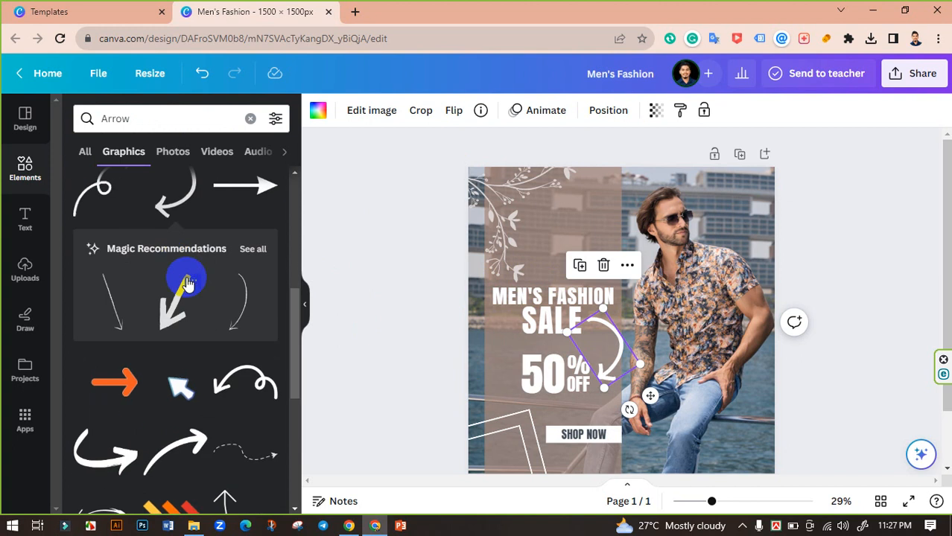
pyautogui.scroll(-1, 186, 281)
pyautogui.click(235, 315)
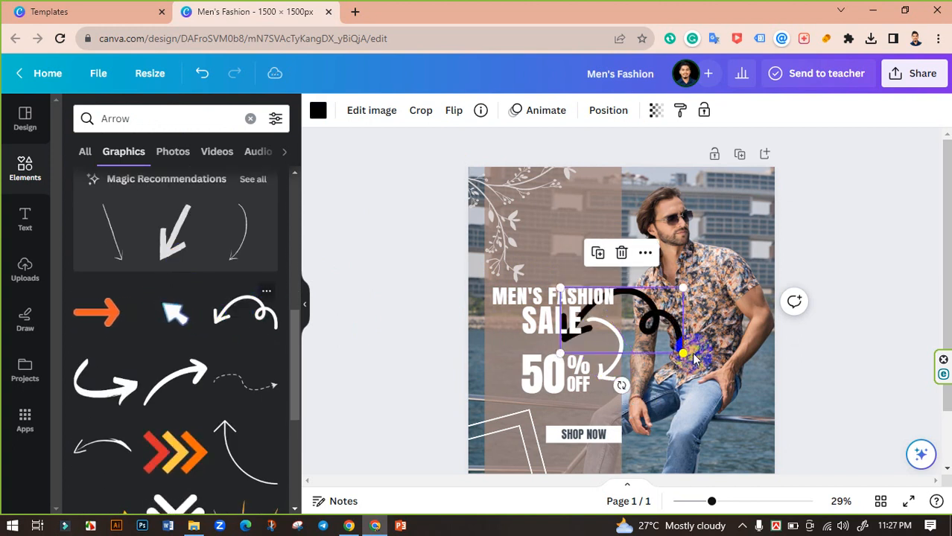
pyautogui.moveTo(658, 326); pyautogui.dragTo(693, 367)
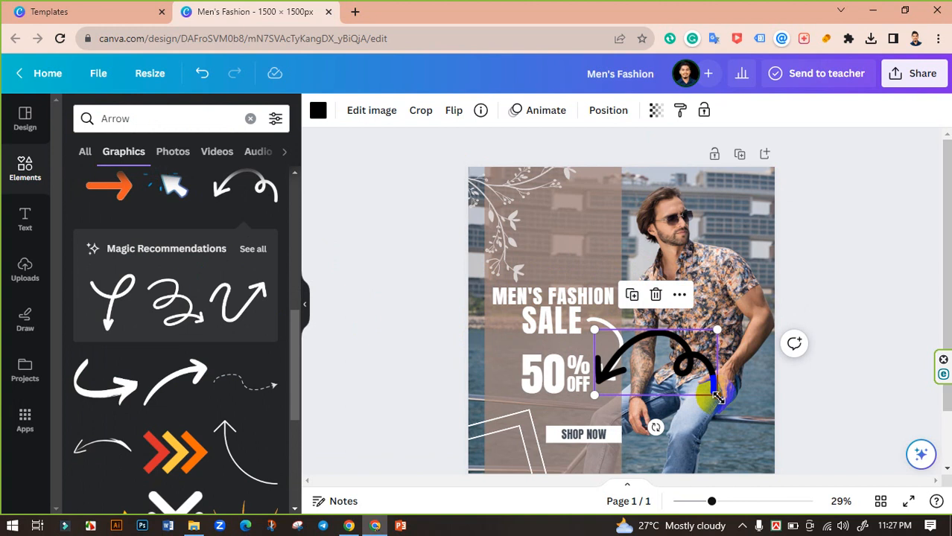
pyautogui.moveTo(717, 396); pyautogui.dragTo(652, 358)
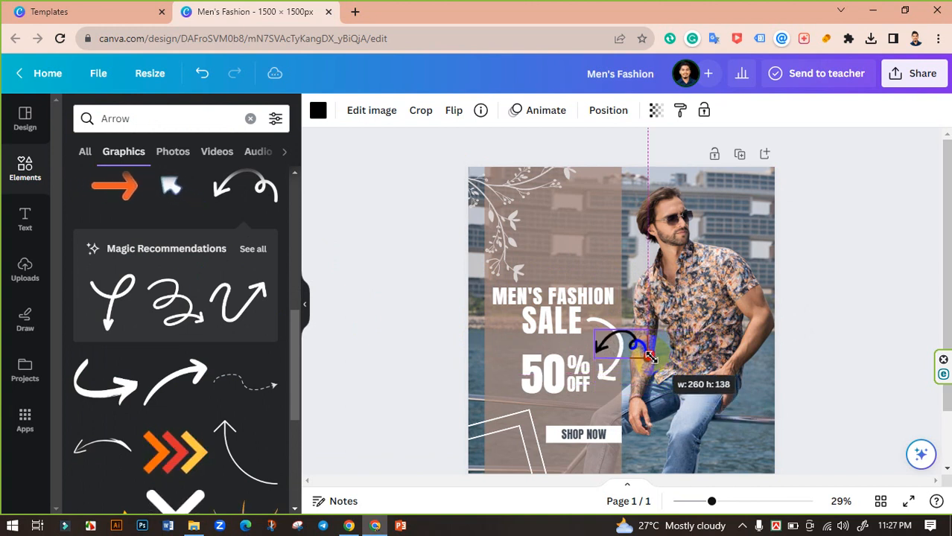
# Delete the plain white curved arrow that sweeps from SALE to OFF.
pyautogui.click(346, 304)
pyautogui.click(606, 385)
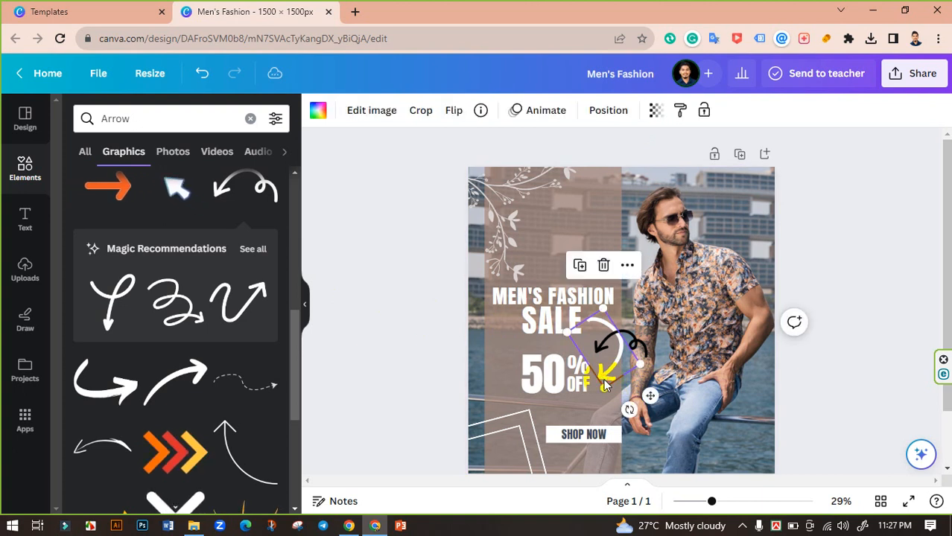
pyautogui.press('Delete')
# Recolour the black looped arrow white.
pyautogui.click(637, 343)
pyautogui.click(327, 108)
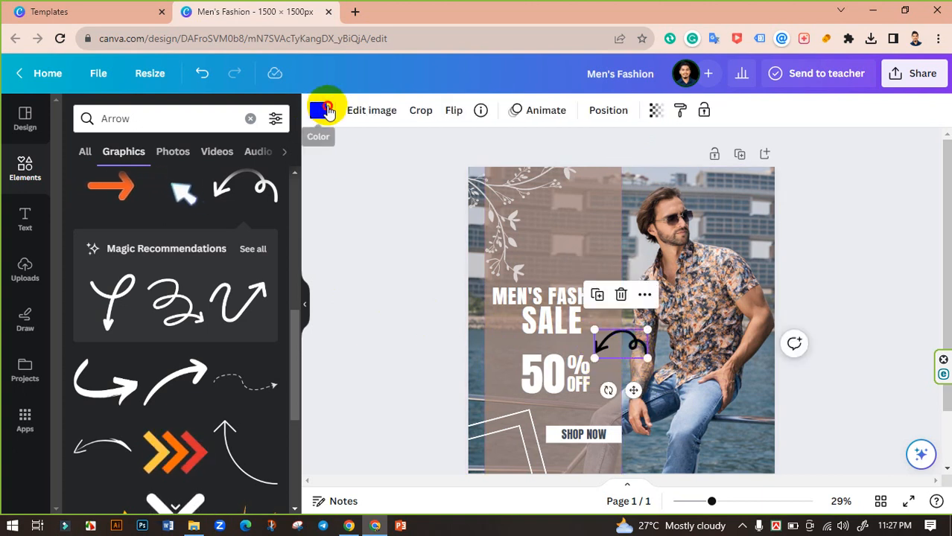
pyautogui.click(269, 193)
pyautogui.click(393, 251)
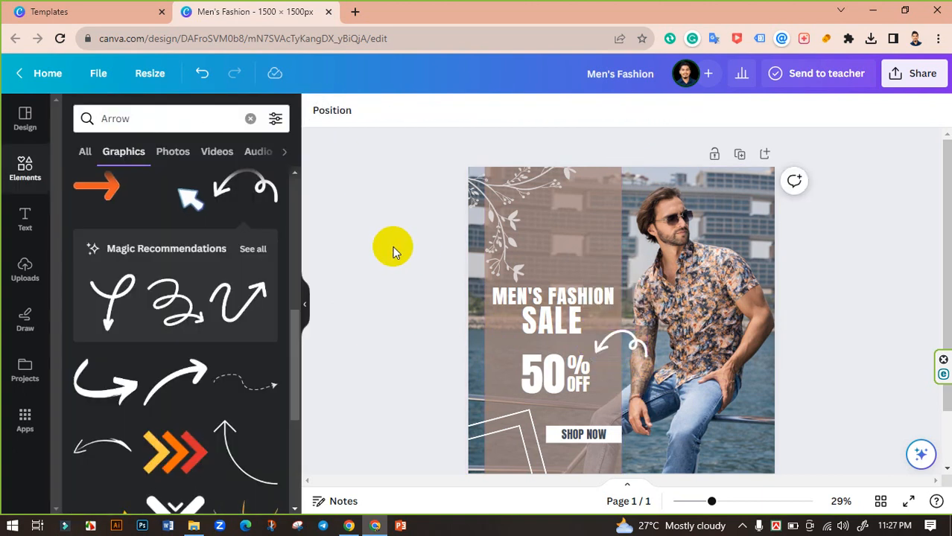
# Rotate the looped arrow counterclockwise and nudge it so its head points down at the % sign.
pyautogui.scroll(-2, 409, 243)
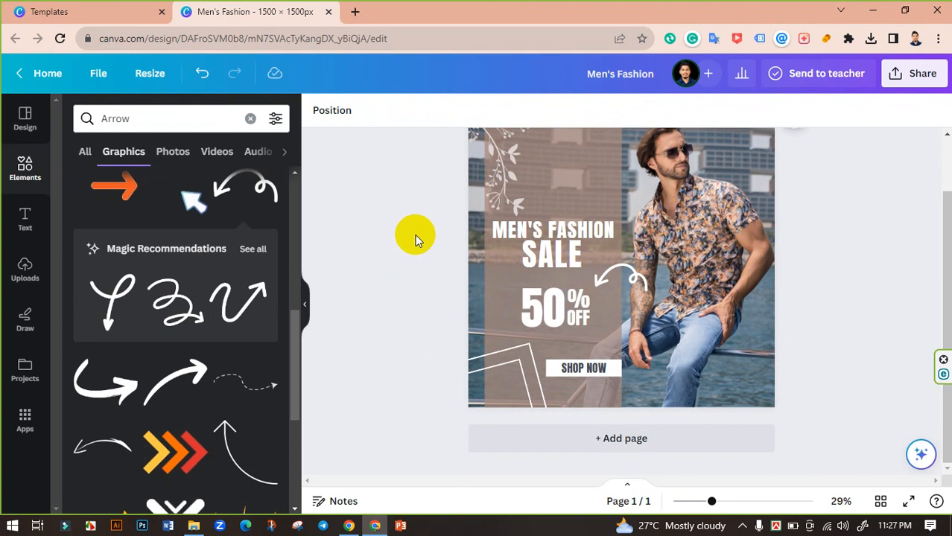
pyautogui.scroll(2, 415, 240)
pyautogui.click(639, 350)
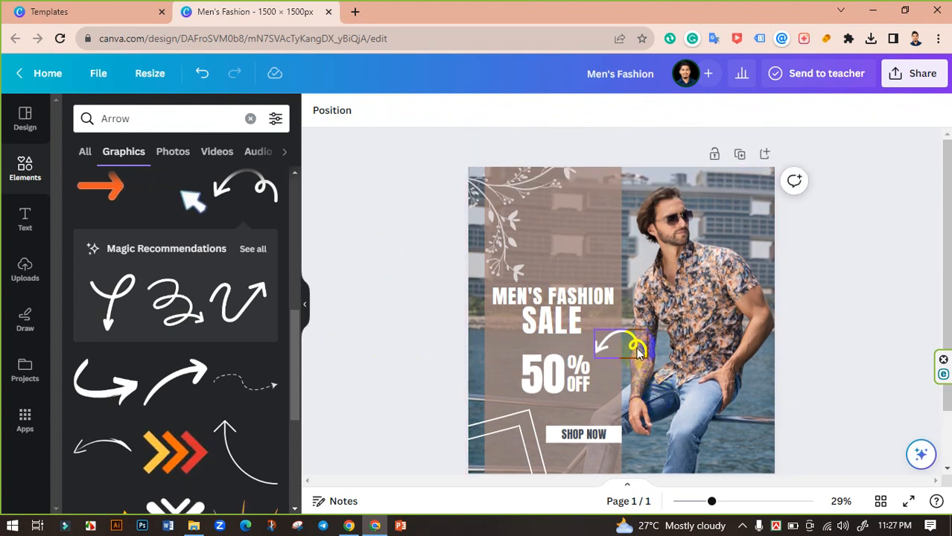
pyautogui.moveTo(617, 388); pyautogui.dragTo(637, 388)
pyautogui.moveTo(623, 332)
pyautogui.mouseDown()
pyautogui.moveTo(614, 328)
pyautogui.moveTo(624, 333)
pyautogui.mouseUp()
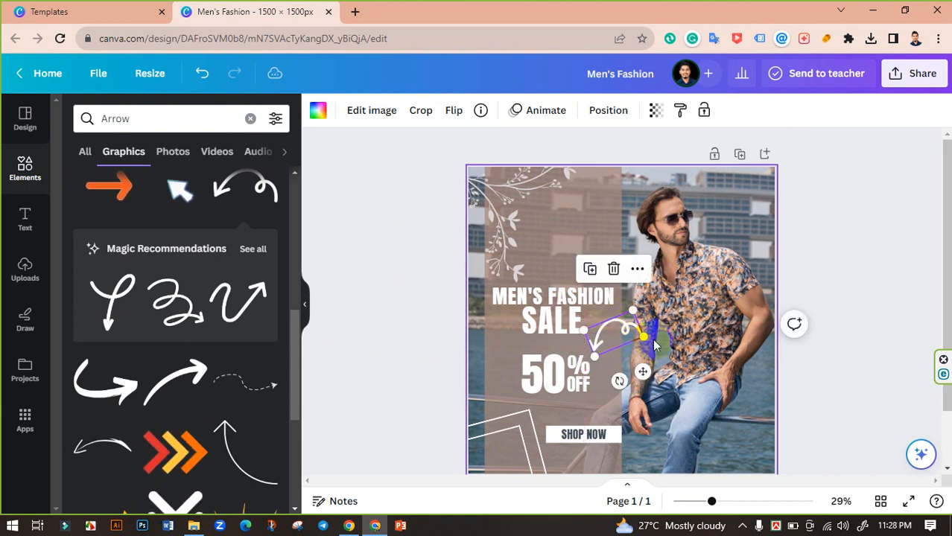
pyautogui.click(430, 311)
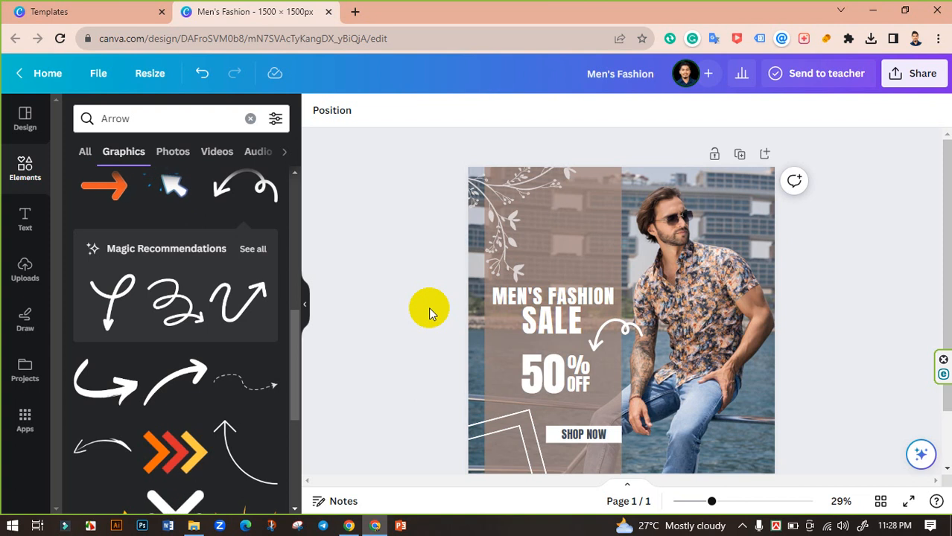
# Hide the element library and look over the whole post from the headline to the SHOP NOW label.
pyautogui.scroll(-1, 429, 311)
pyautogui.scroll(1, 430, 312)
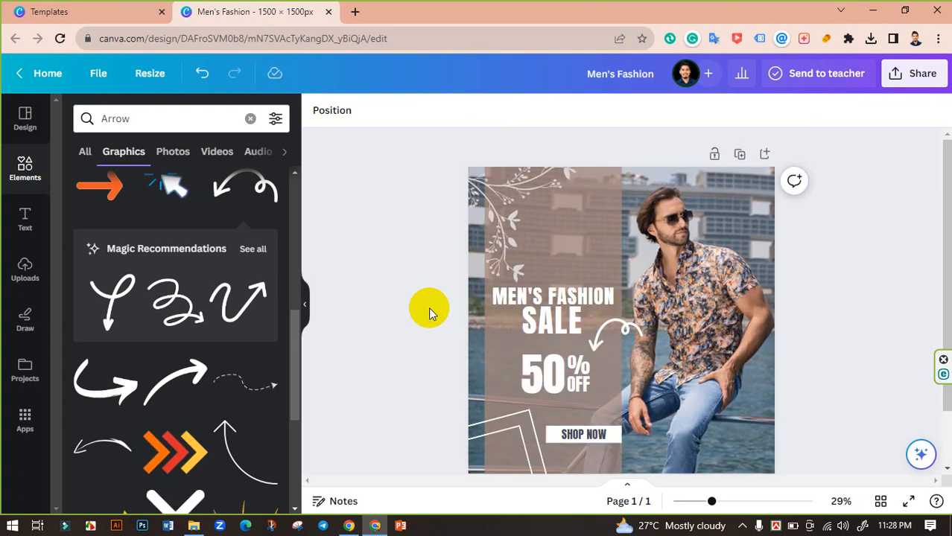
pyautogui.scroll(-1, 430, 311)
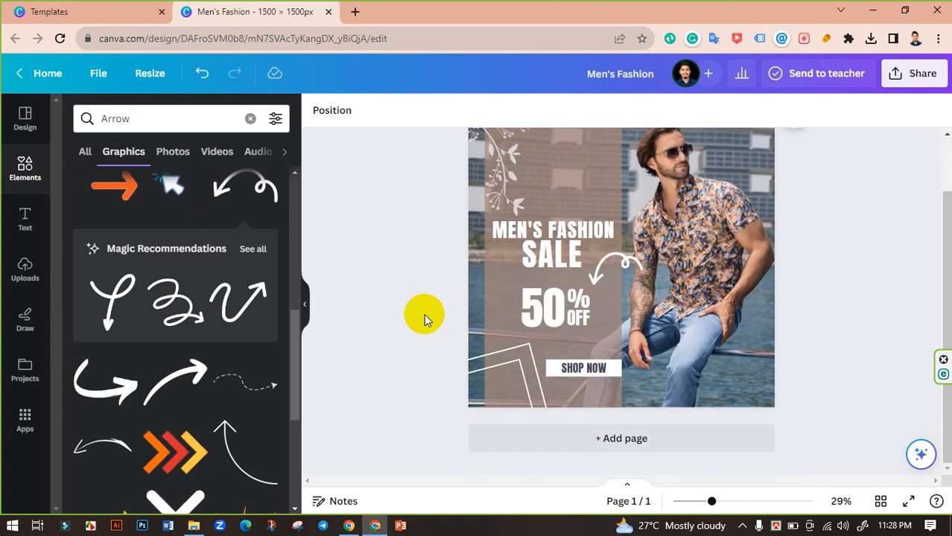
pyautogui.scroll(1, 433, 406)
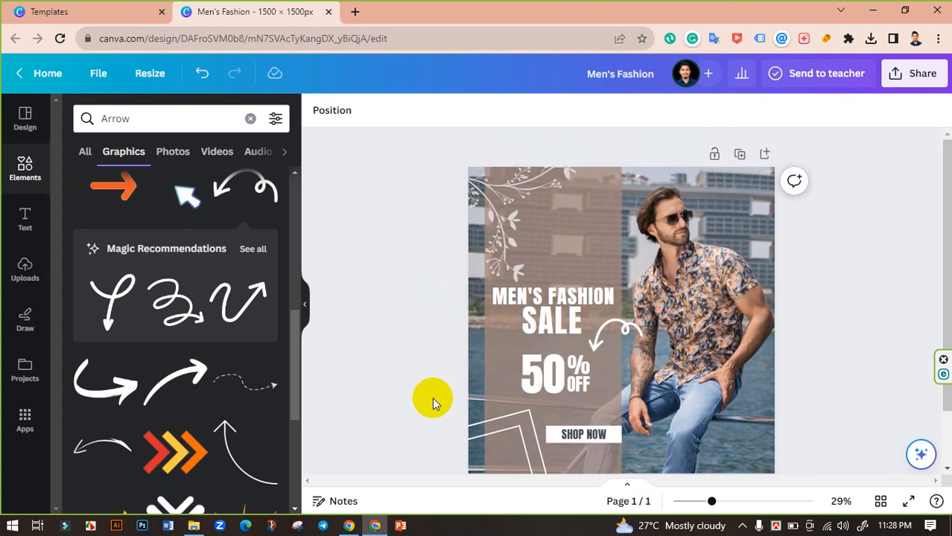
pyautogui.click(310, 300)
pyautogui.scroll(-1, 717, 272)
pyautogui.scroll(1, 708, 278)
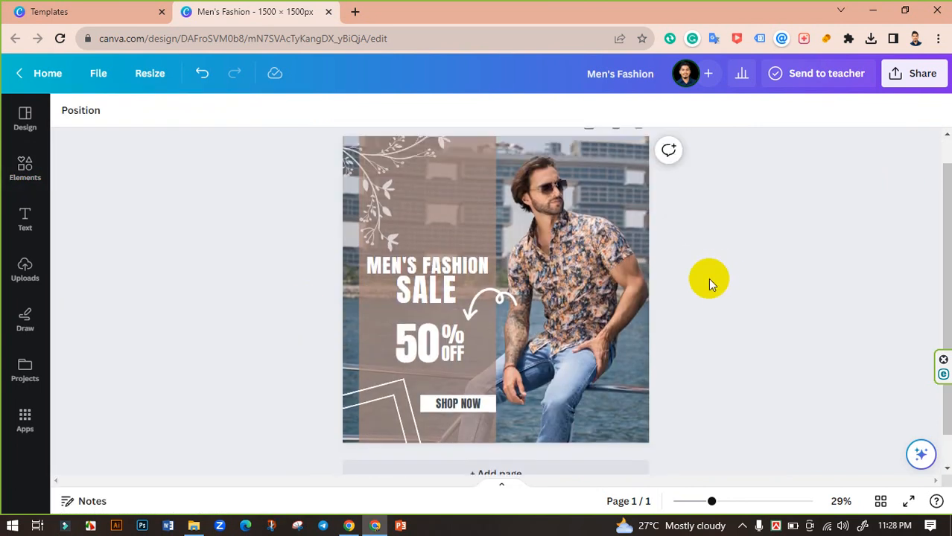
# Rename the design as Mens Fashion.
pyautogui.click(606, 73)
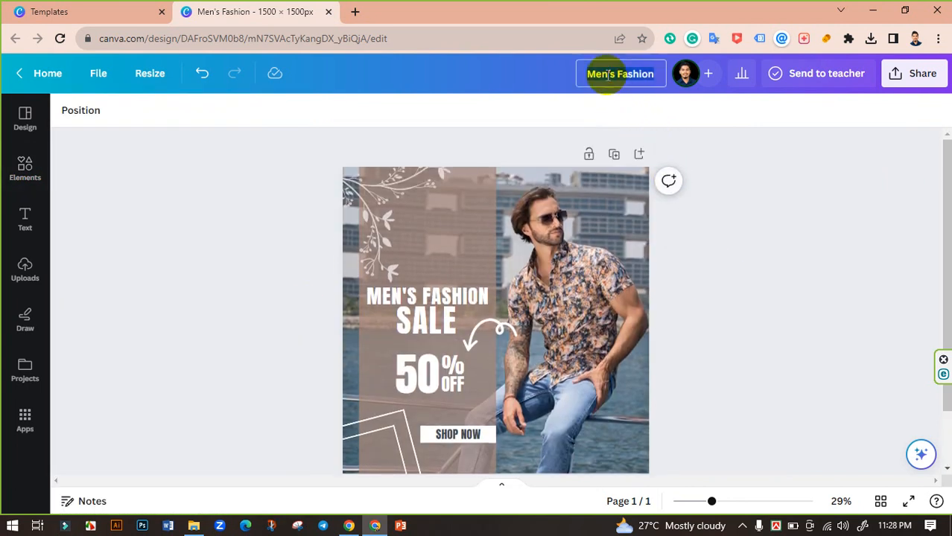
pyautogui.write('Me')
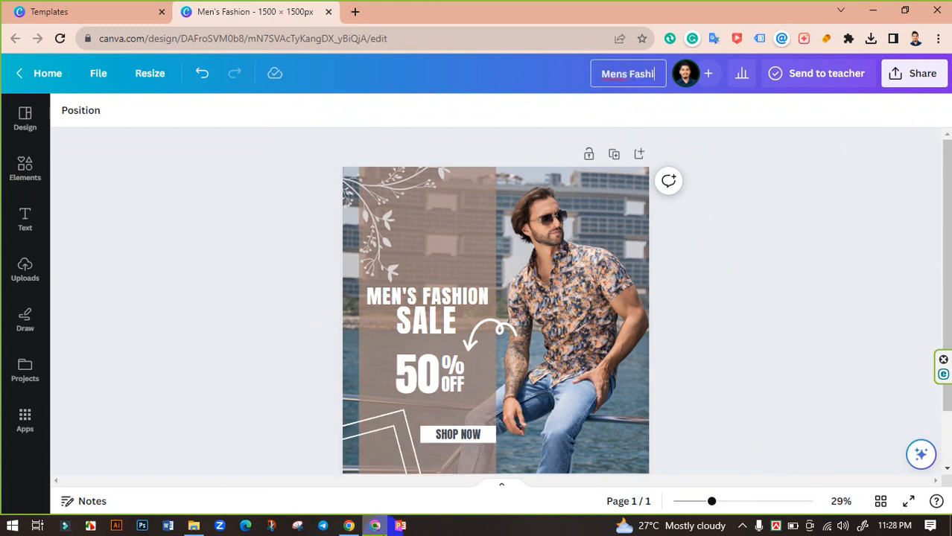
pyautogui.click(791, 356)
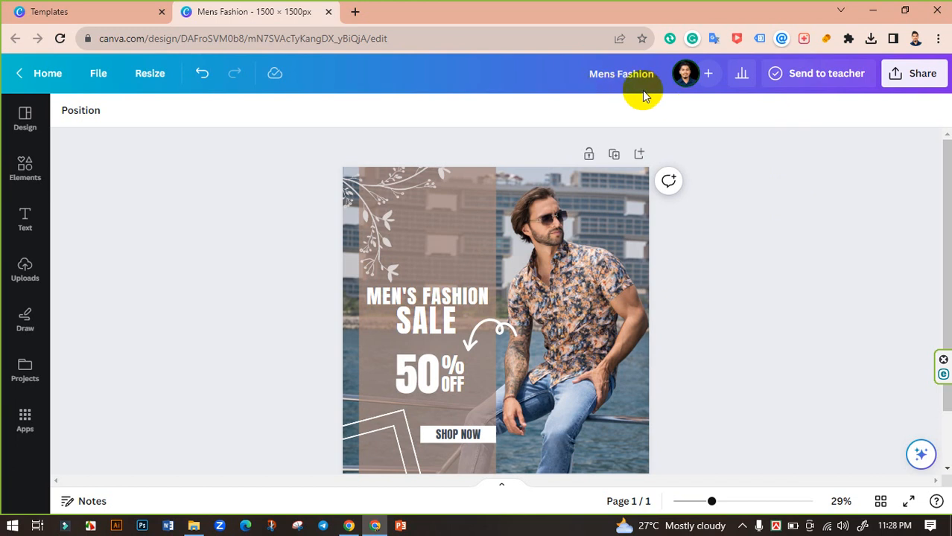
# Download the design as a PNG at size × 3.125, giving 4,688 × 4,688 px.
pyautogui.click(900, 78)
pyautogui.scroll(-2, 805, 343)
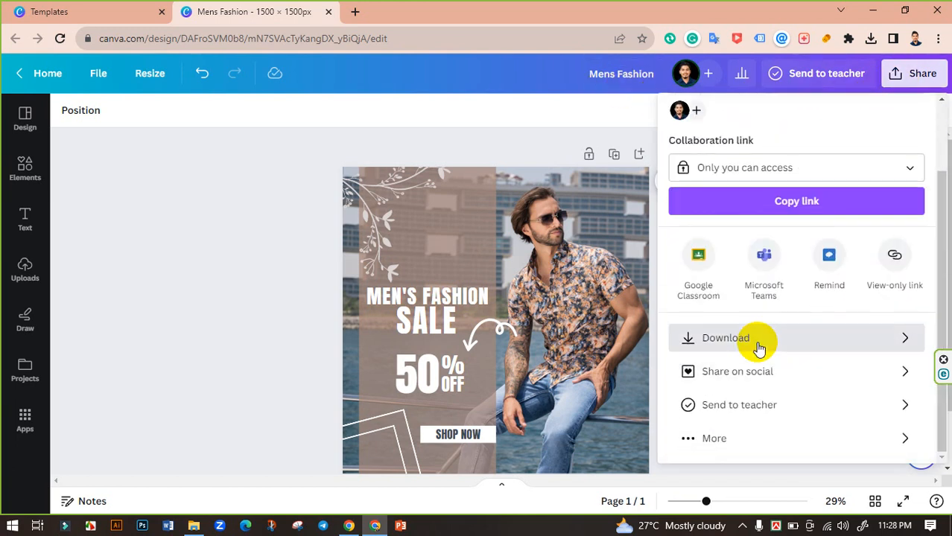
pyautogui.click(757, 339)
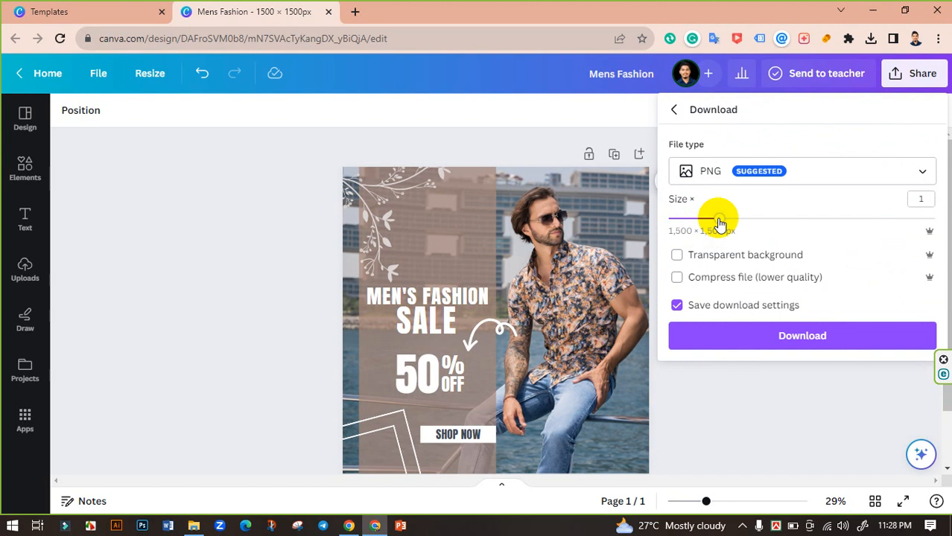
pyautogui.moveTo(719, 222); pyautogui.dragTo(942, 218)
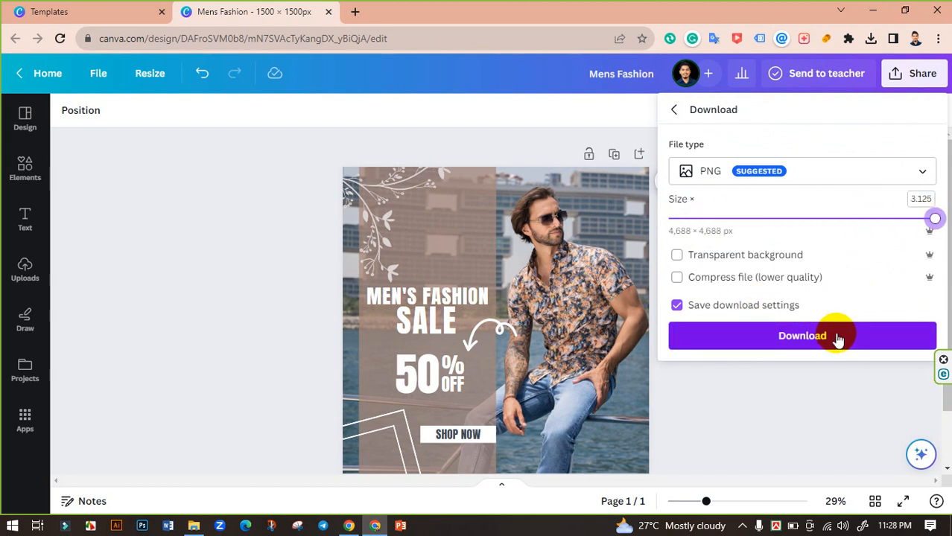
pyautogui.click(802, 336)
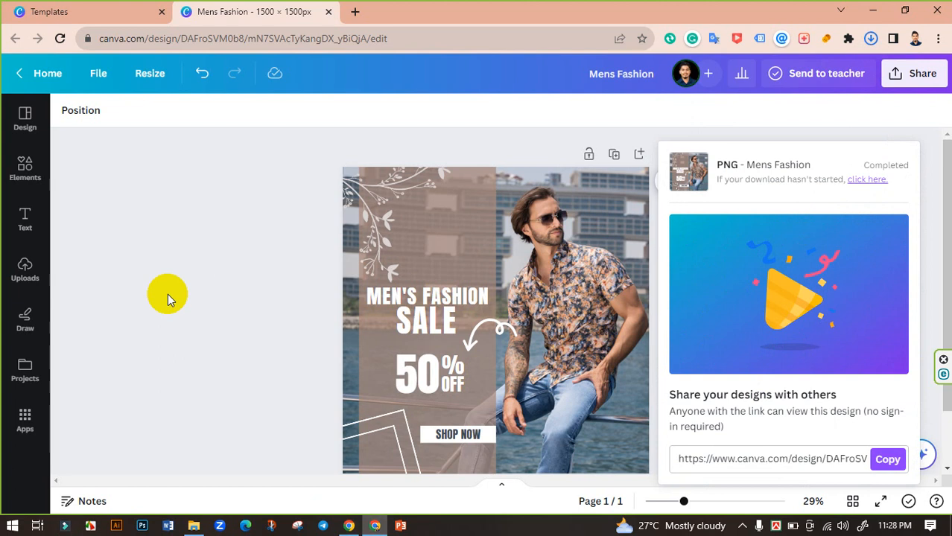
# Open Mens Fashion.png from the Downloads folder in File Explorer and examine its text, arrow and photo up close.
pyautogui.click(192, 524)
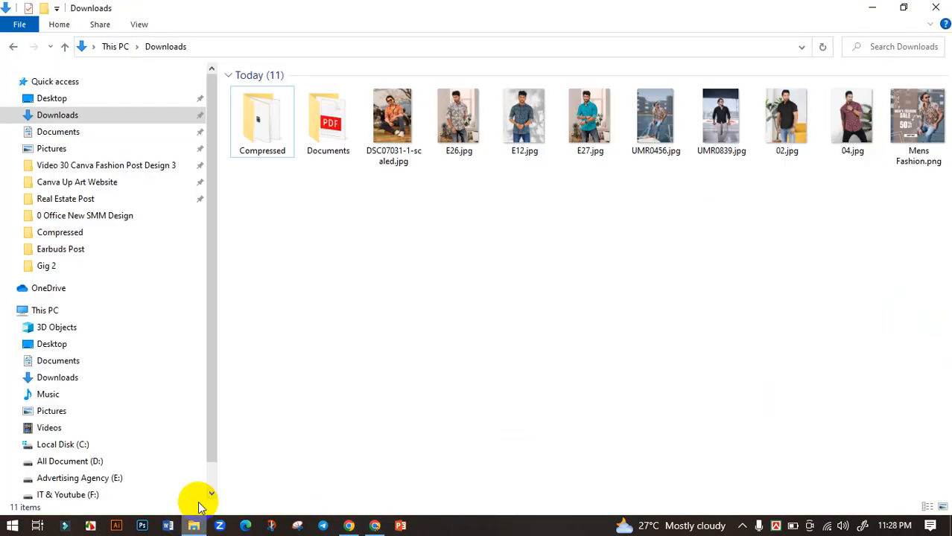
pyautogui.click(921, 133)
pyautogui.doubleClick(922, 133)
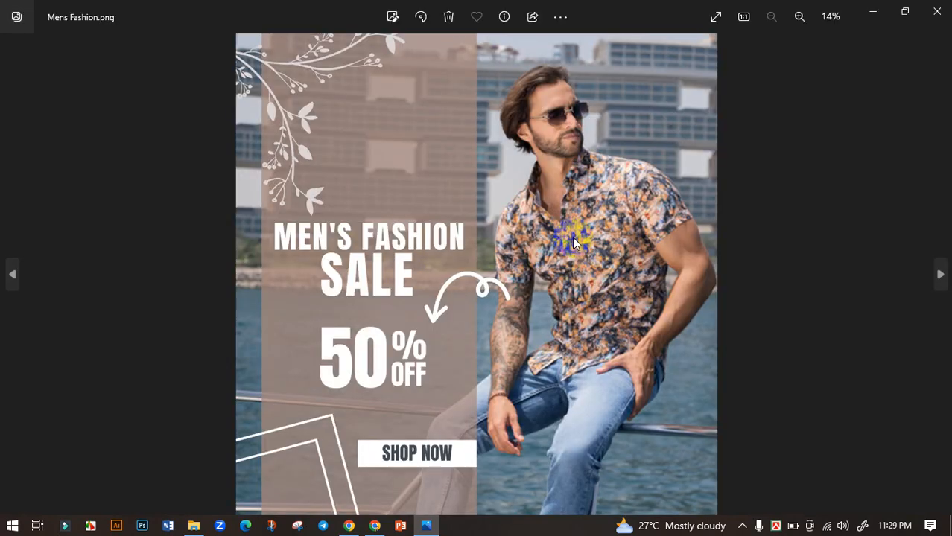
pyautogui.scroll(2, 573, 237)
pyautogui.moveTo(573, 319); pyautogui.dragTo(592, 505)
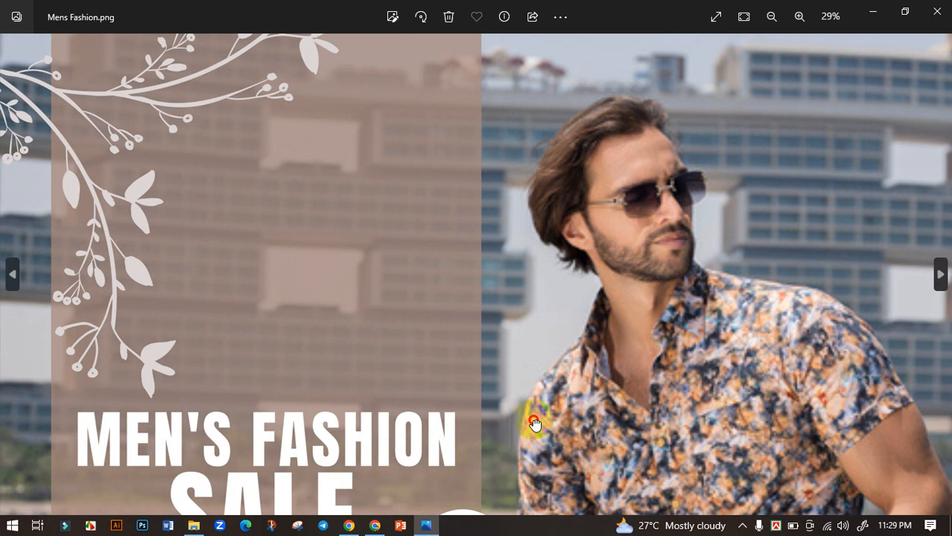
pyautogui.scroll(-2, 533, 417)
pyautogui.scroll(2, 402, 414)
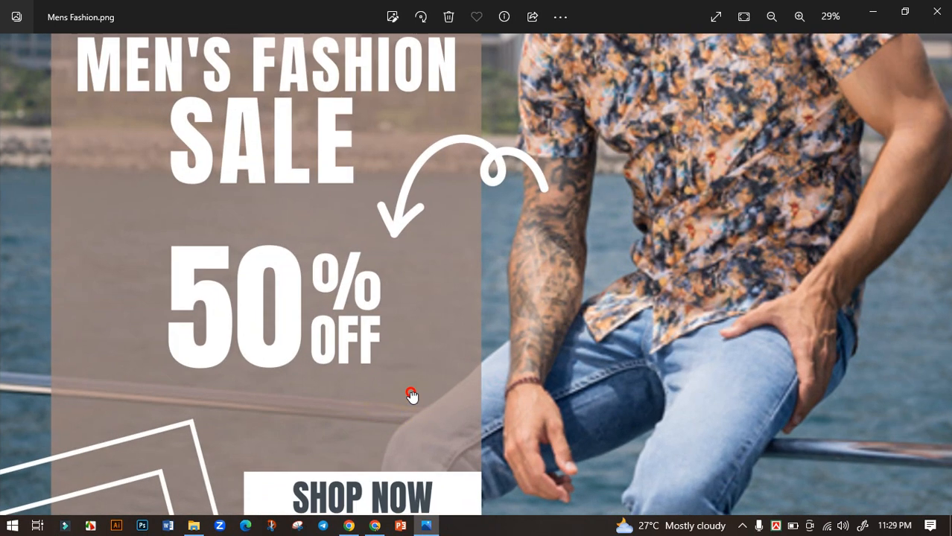
pyautogui.scroll(-2, 415, 298)
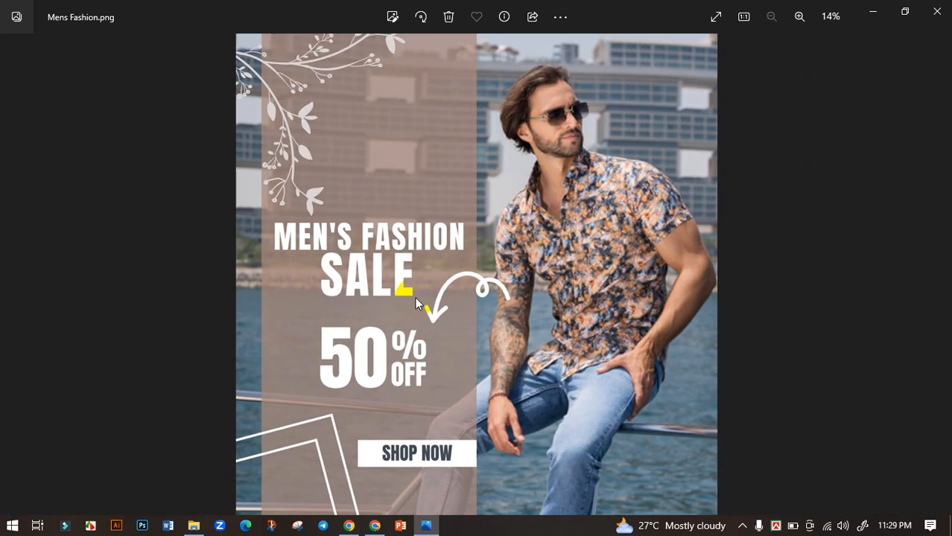
pyautogui.scroll(1, 416, 295)
pyautogui.scroll(-1, 477, 290)
# Close the exported image, return to the design in Canva and dismiss the download notice.
pyautogui.click(937, 11)
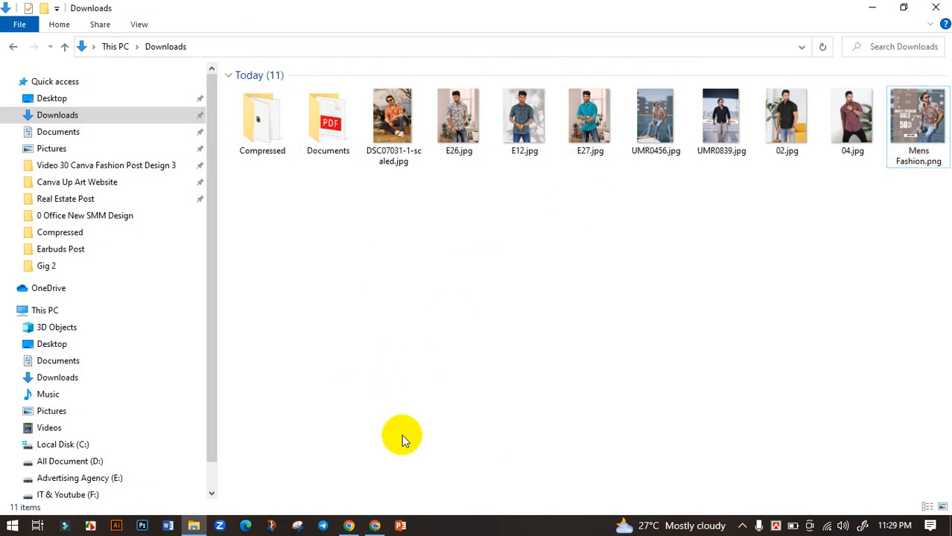
pyautogui.click(376, 524)
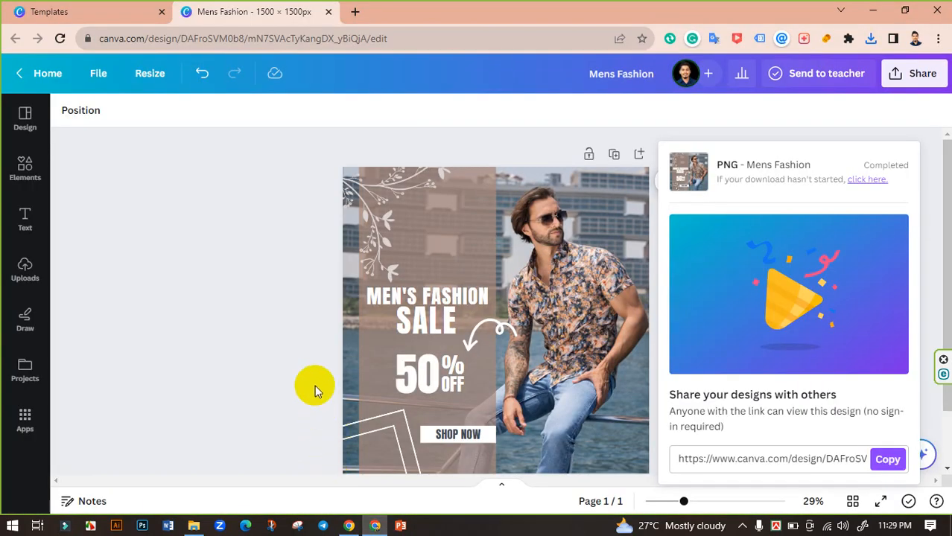
pyautogui.click(307, 352)
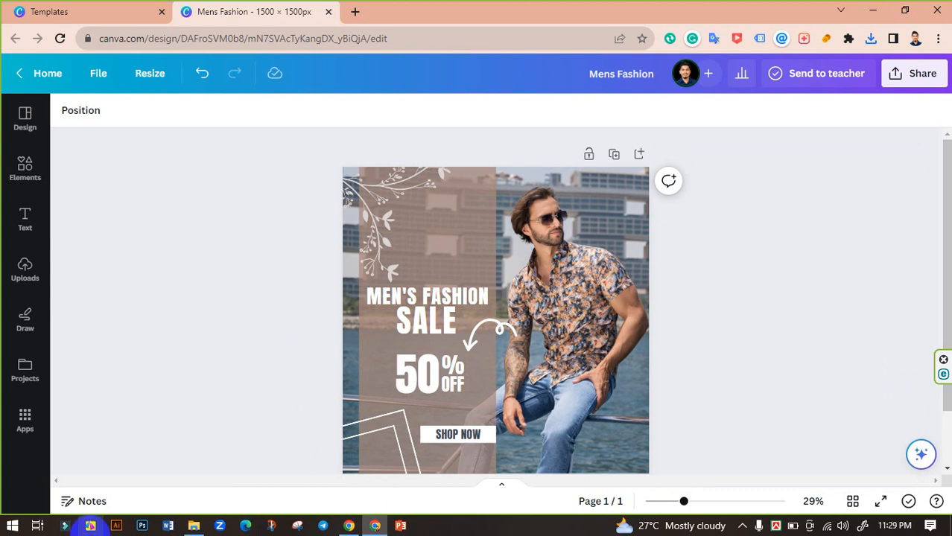